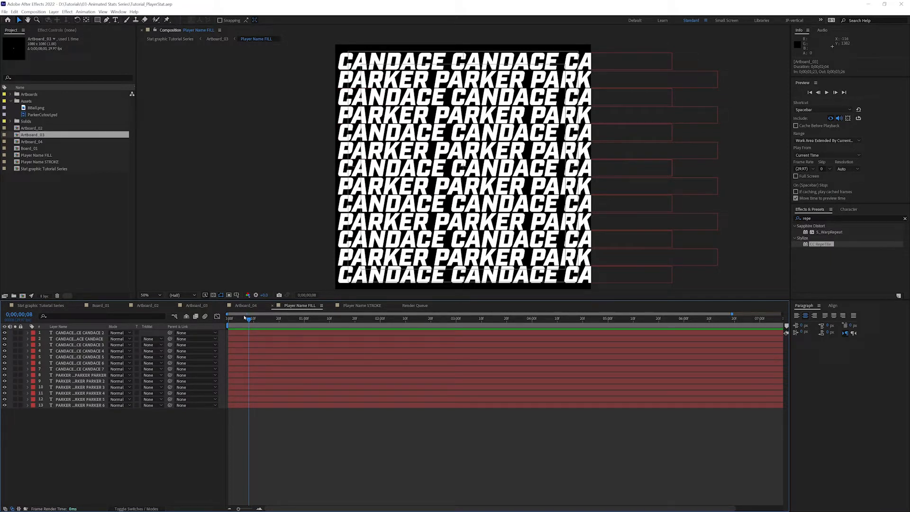
# Lengthen the CANDACE and PARKER text rows with extra repeats of the names so they run well beyond the composition's right edge.
pyautogui.moveTo(249, 320); pyautogui.dragTo(216, 332)
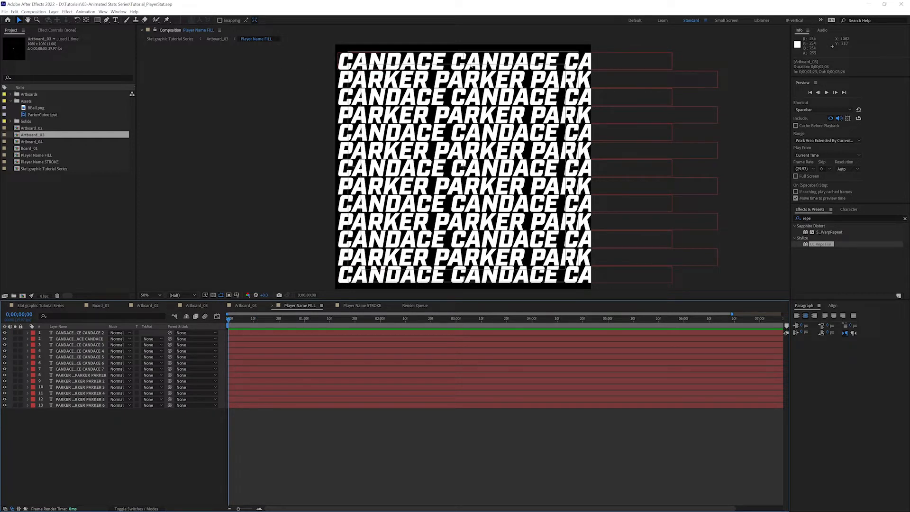
pyautogui.click(66, 333)
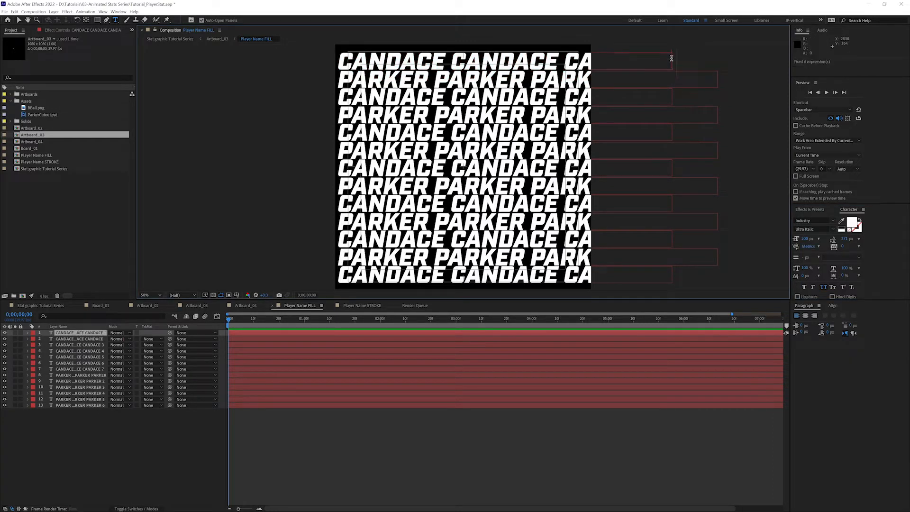
pyautogui.hotkey('ctrl', 'v')
pyautogui.press(',')
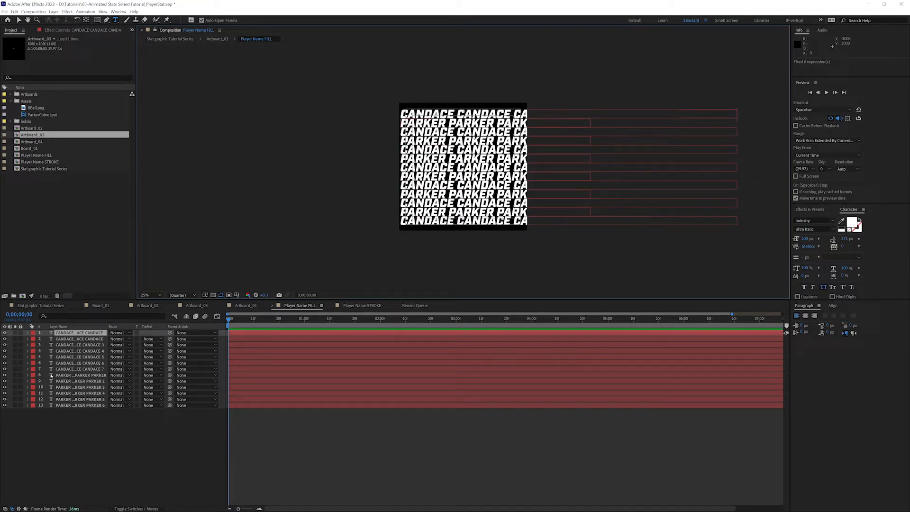
pyautogui.click(51, 375)
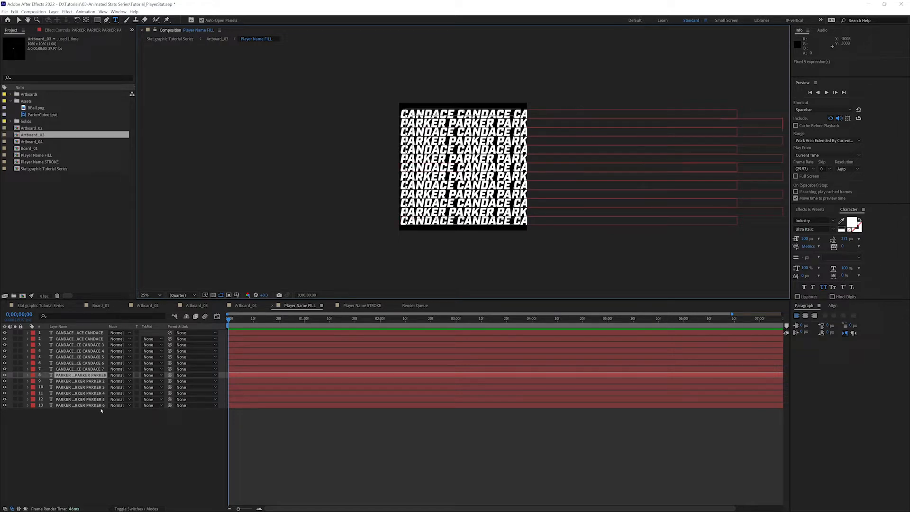
pyautogui.click(93, 451)
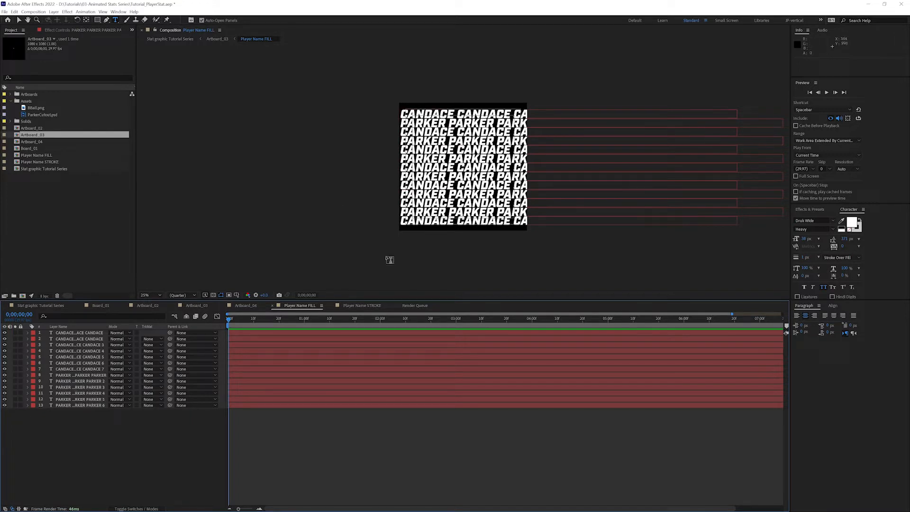
# Add the existing Null 1 from the Solids folder to the Player Name FILL composition as the topmost layer.
pyautogui.press('v')
pyautogui.click(10, 121)
pyautogui.click(31, 128)
pyautogui.moveTo(49, 324); pyautogui.dragTo(51, 332)
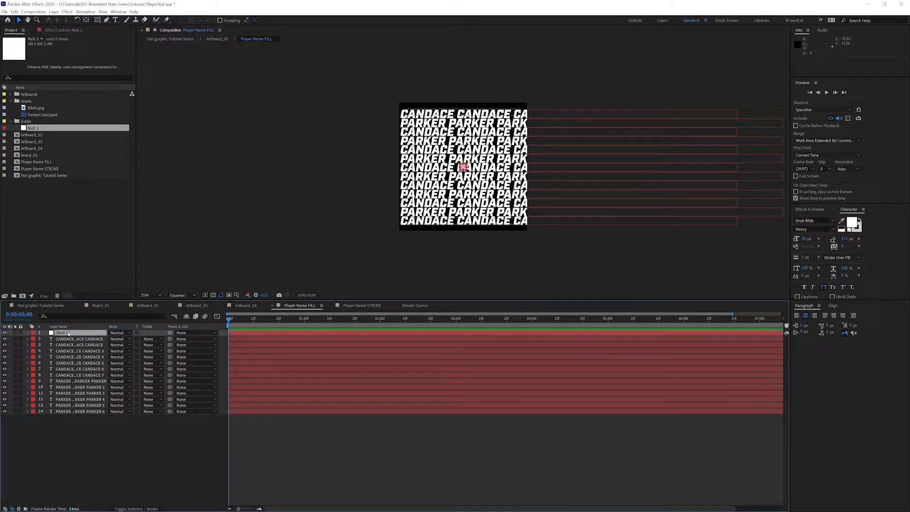
# Rename the null layer as X POS and turn off its visibility.
pyautogui.press('Return')
pyautogui.write('Controller')
pyautogui.press('Return')
pyautogui.press('Return')
pyautogui.write('X POS')
pyautogui.press('Return')
pyautogui.click(5, 333)
# Parent all the CANDACE and PARKER text layers to the X POS null.
pyautogui.hotkey('ctrl', 'Down')
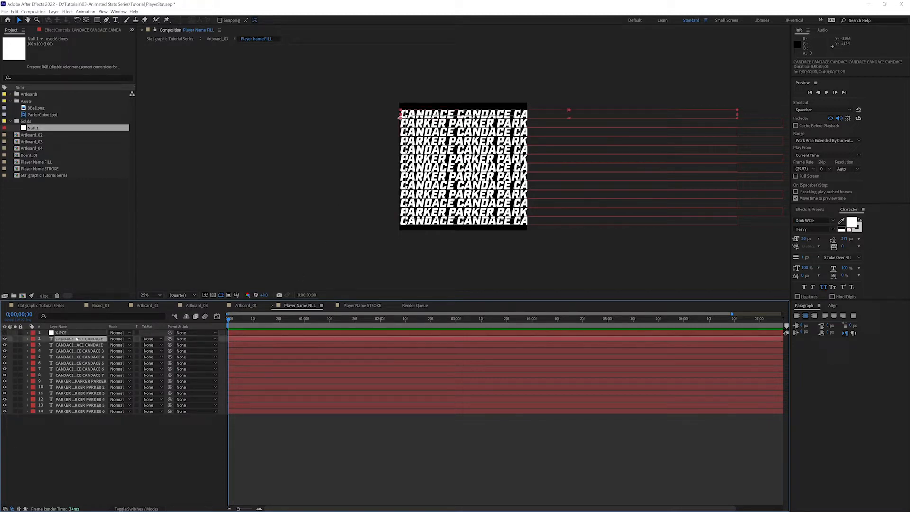
pyautogui.keyDown('shift'); pyautogui.click(76, 410); pyautogui.keyUp('shift')
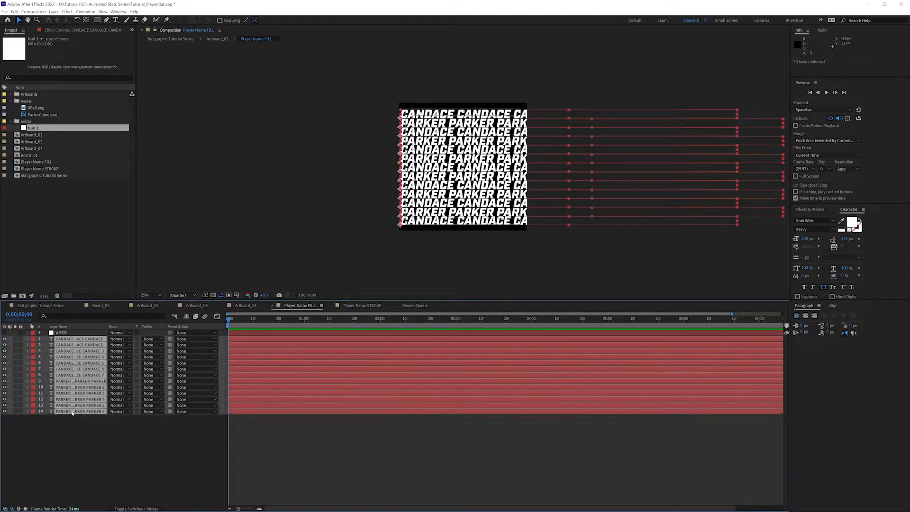
pyautogui.moveTo(170, 339); pyautogui.dragTo(67, 333)
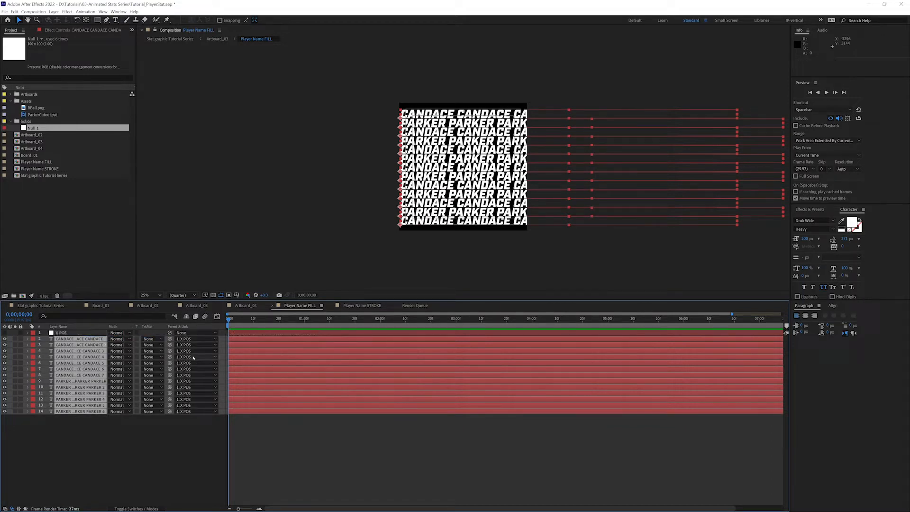
# Separate the X POS null's Position into individual X and Y dimensions.
pyautogui.click(66, 333)
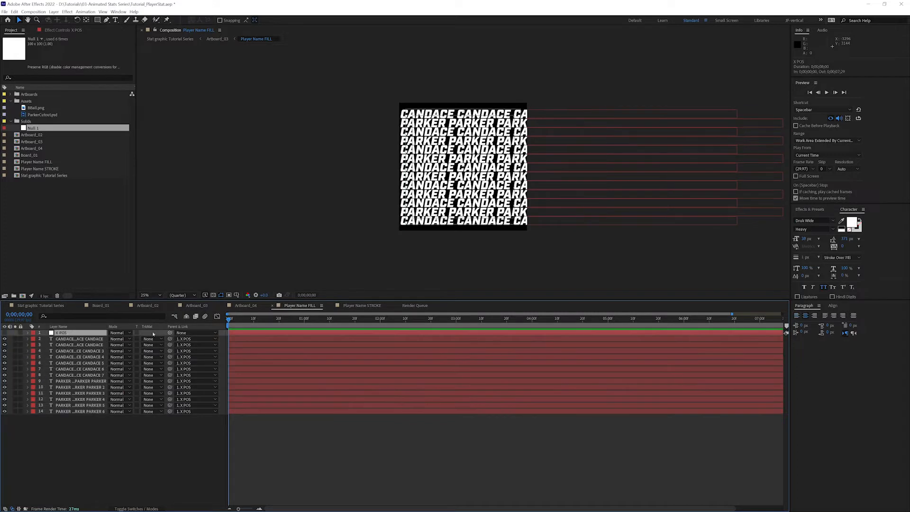
pyautogui.press('p')
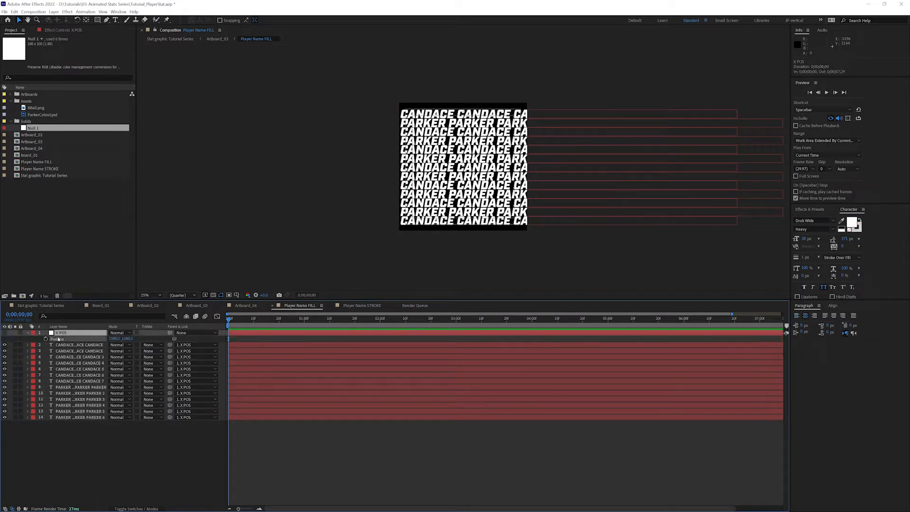
pyautogui.rightClick(57, 339)
pyautogui.click(80, 357)
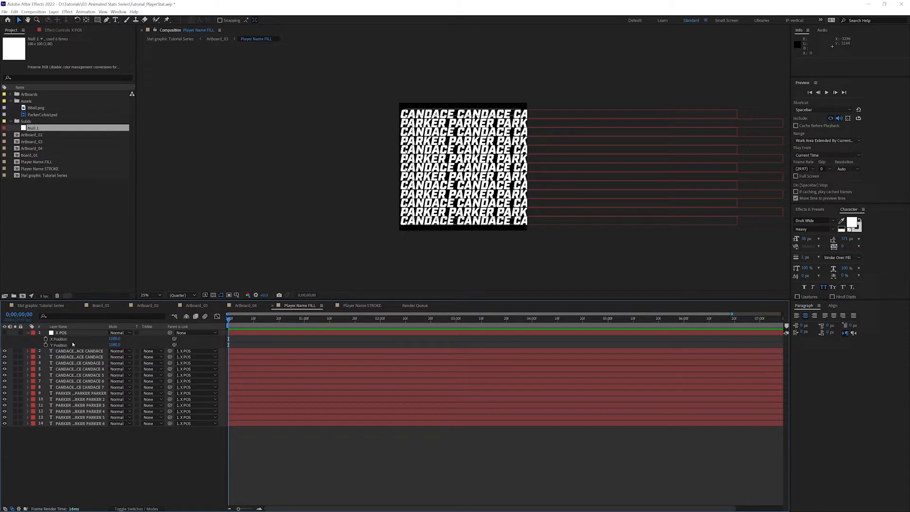
# Keyframe the X POS null's X Position from 1080 at 0 seconds to about -2110 at 5 seconds and preview the motion.
pyautogui.click(46, 339)
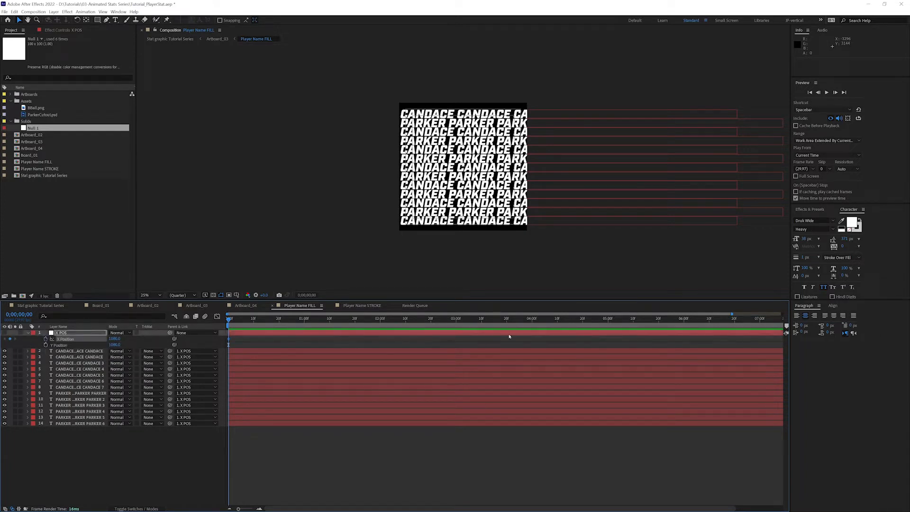
pyautogui.click(609, 319)
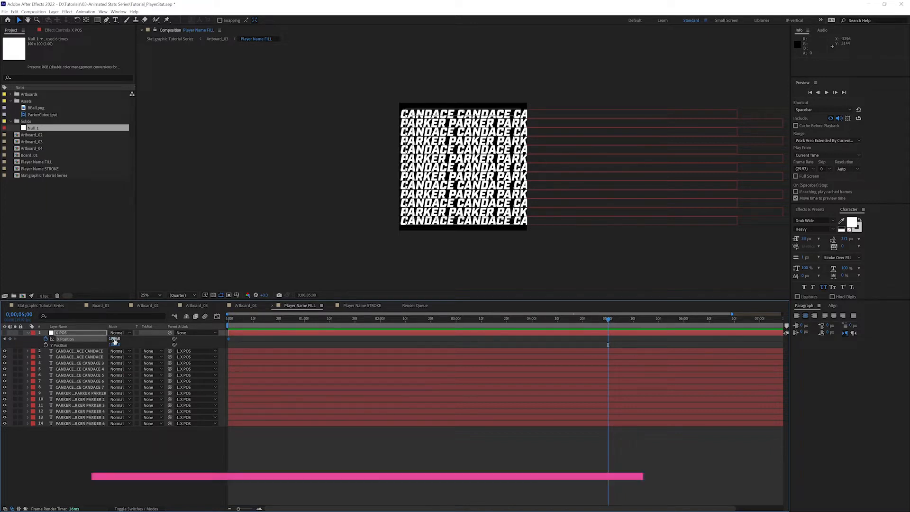
pyautogui.moveTo(114, 338); pyautogui.dragTo(2, 340)
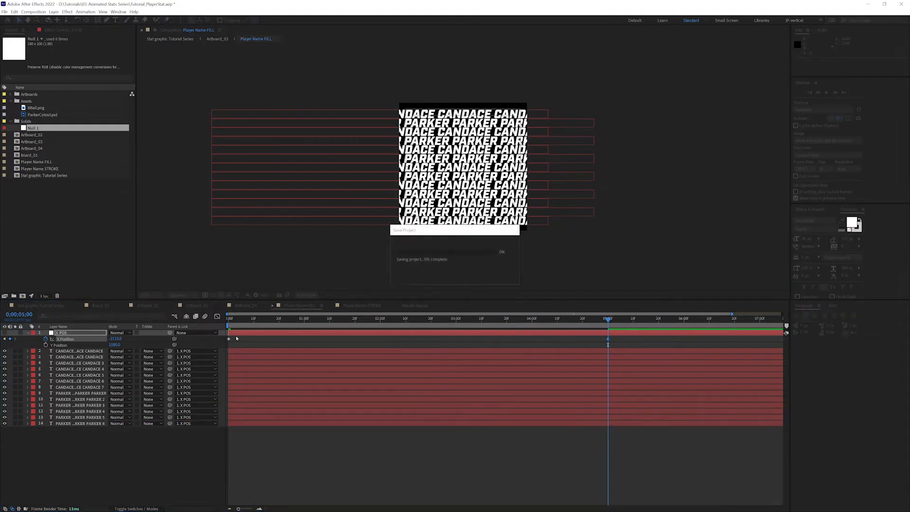
pyautogui.click(230, 319)
pyautogui.press('space')
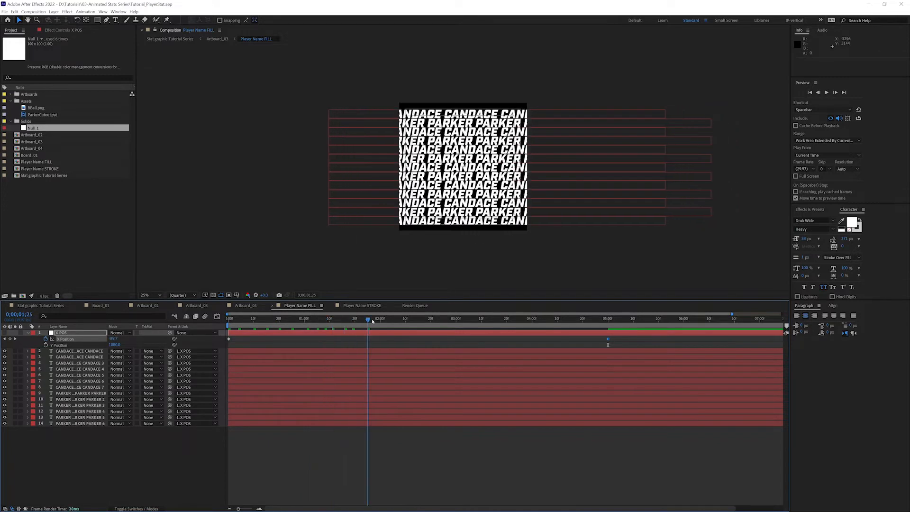
# Examine the moving name text in Artboard_03 at several times, including the Player Name STROKE layer's effects and a soloed name layer.
pyautogui.click(200, 306)
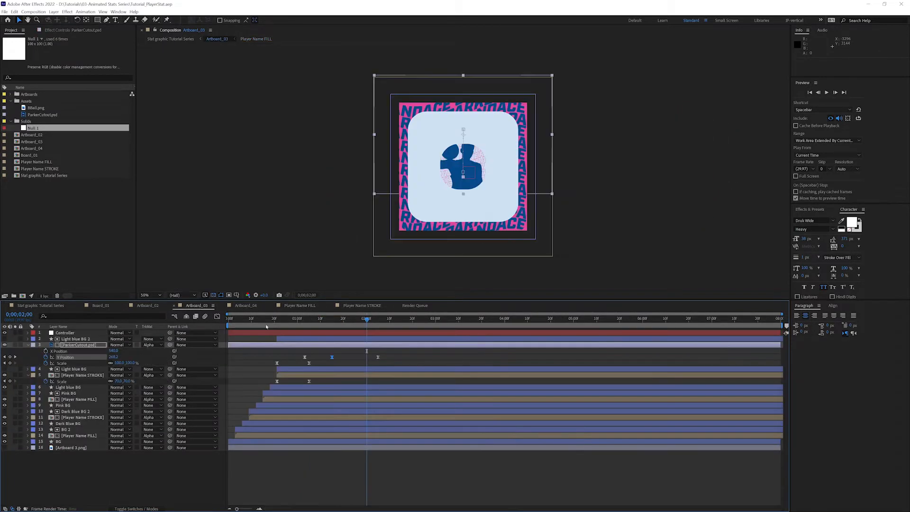
pyautogui.click(245, 321)
pyautogui.moveTo(245, 321); pyautogui.dragTo(252, 320)
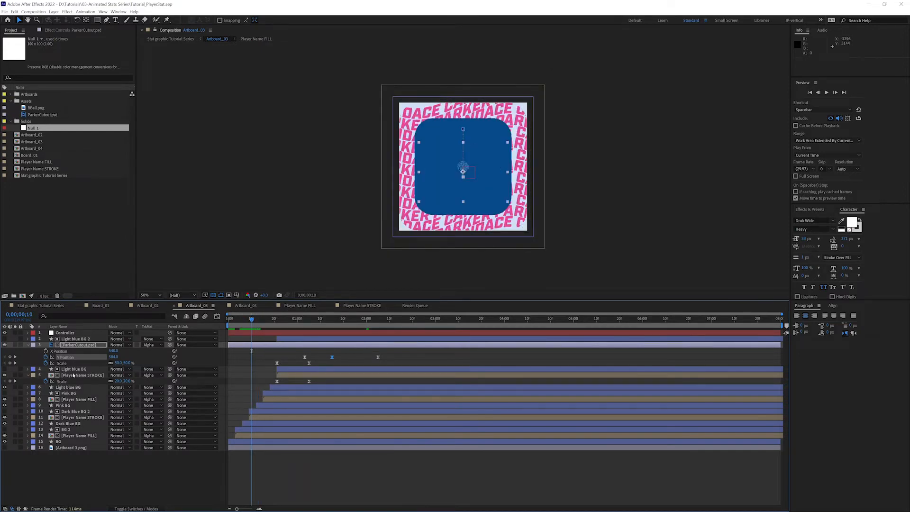
pyautogui.click(74, 375)
pyautogui.click(58, 30)
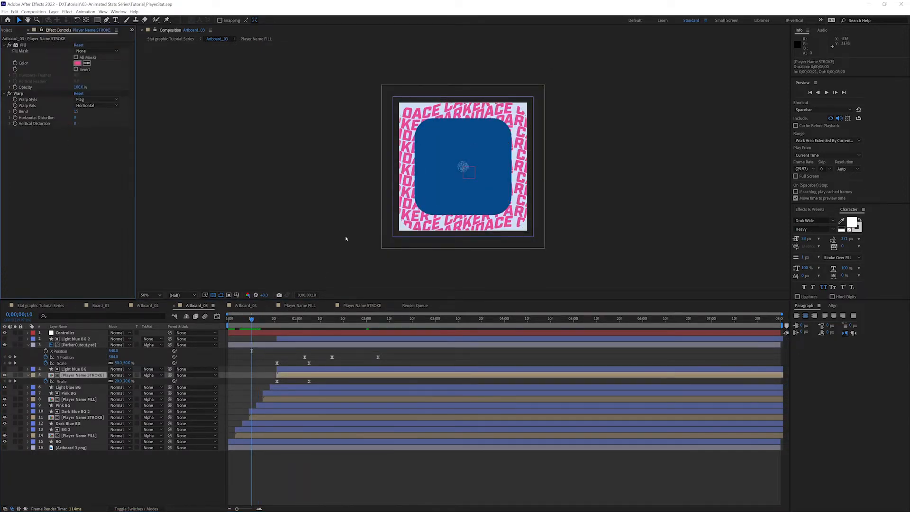
pyautogui.click(15, 375)
pyautogui.moveTo(274, 321); pyautogui.dragTo(330, 320)
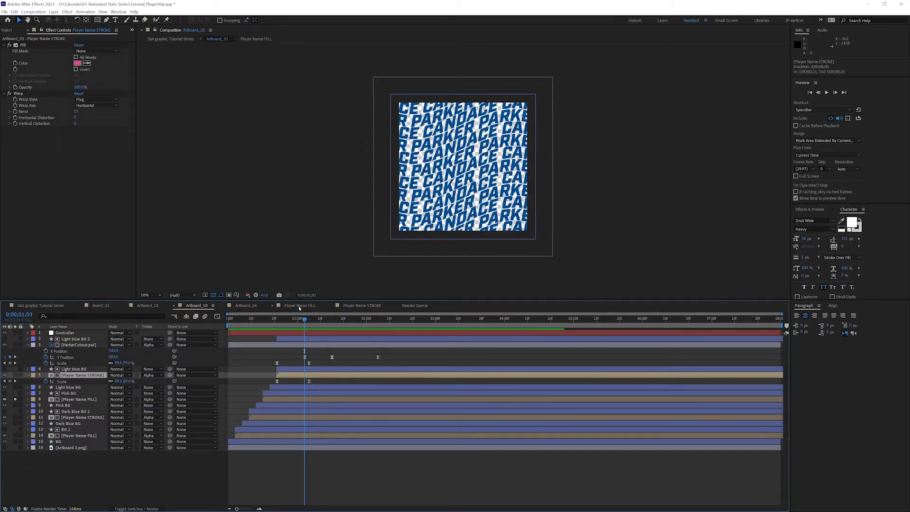
# Return to the start of the Player Name FILL composition and reveal the position properties of the first two CANDACE layers.
pyautogui.click(145, 493)
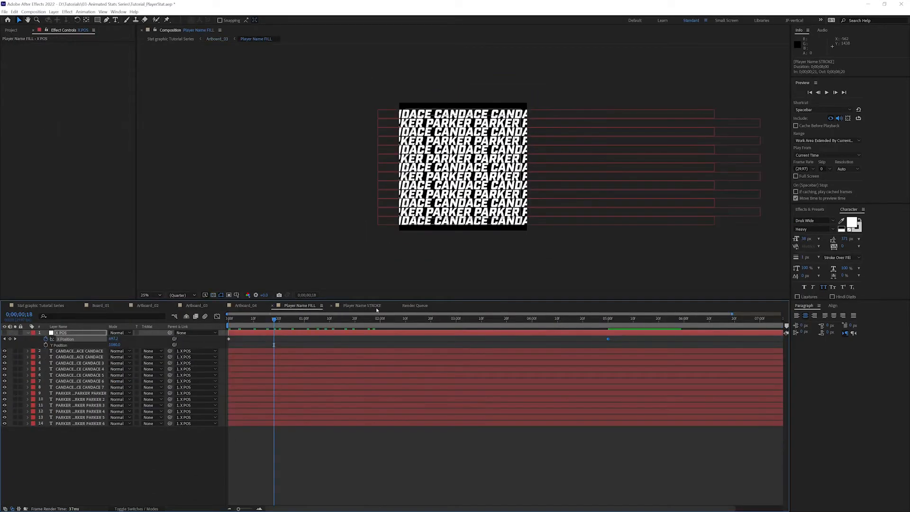
pyautogui.moveTo(255, 322); pyautogui.dragTo(229, 320)
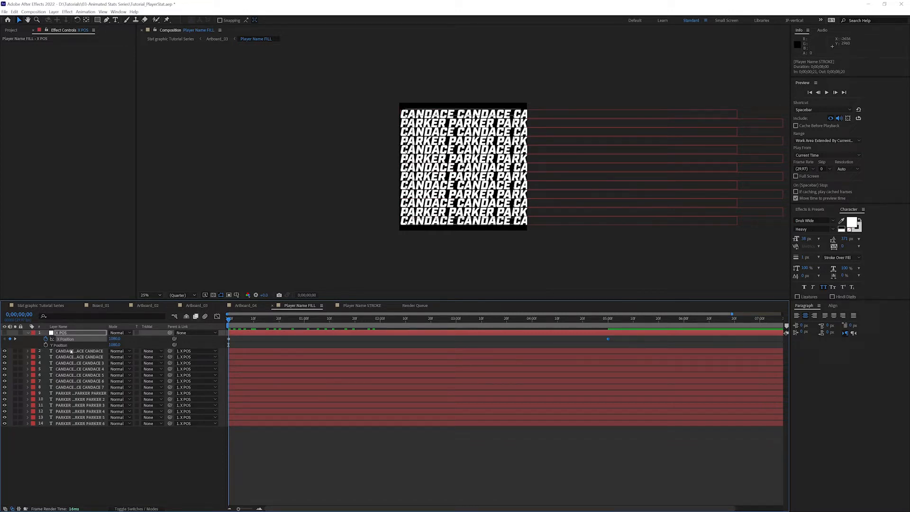
pyautogui.click(71, 351)
pyautogui.press('p')
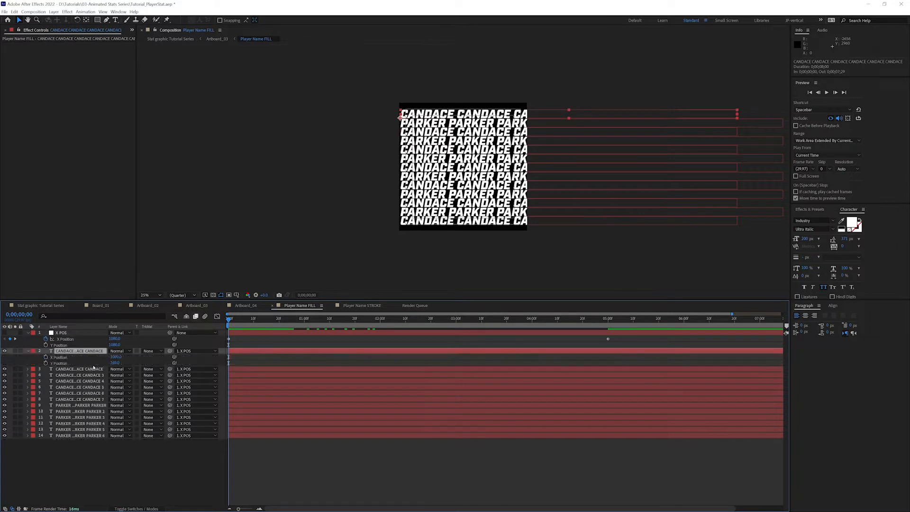
pyautogui.click(79, 370)
pyautogui.press('p')
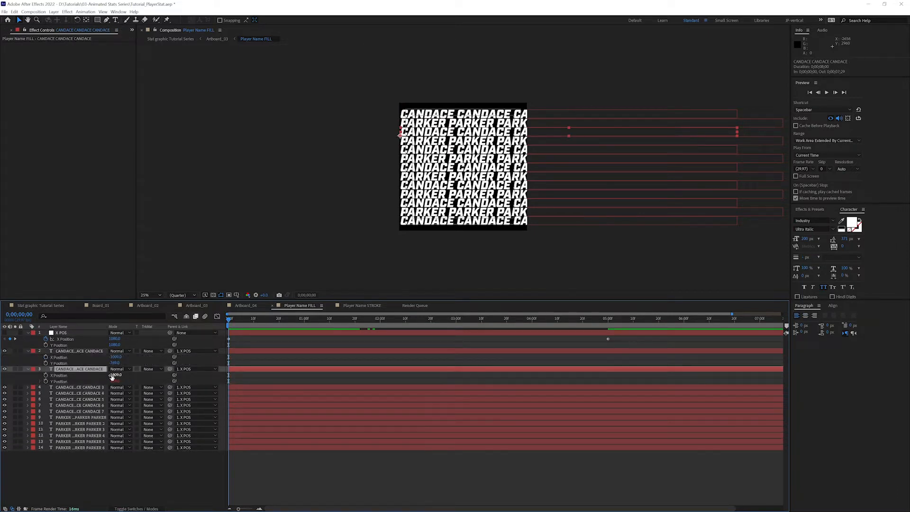
# Link the second CANDACE layer's X Position to the first CANDACE layer's X Position with an expression.
pyautogui.moveTo(112, 377)
pyautogui.mouseDown()
pyautogui.moveTo(135, 375)
pyautogui.moveTo(108, 393)
pyautogui.mouseUp()
pyautogui.hotkey('ctrl', 'z')
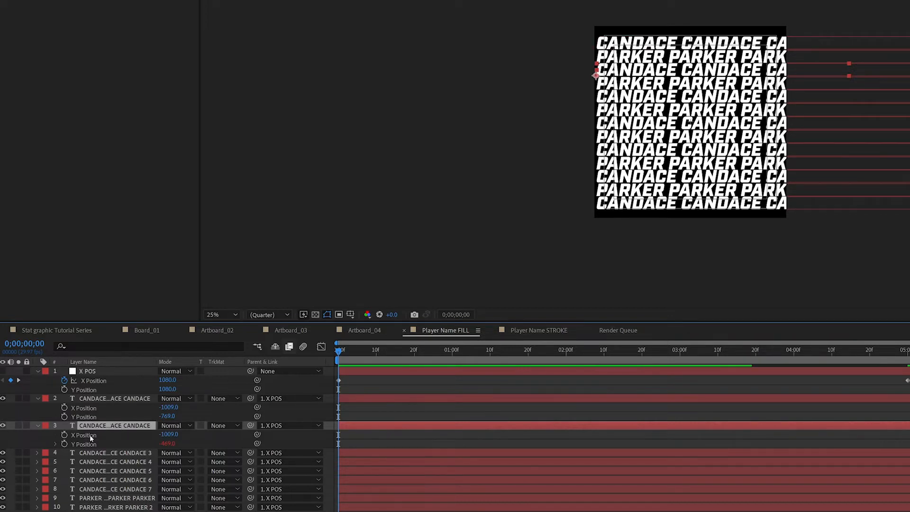
pyautogui.moveTo(257, 434); pyautogui.dragTo(93, 408)
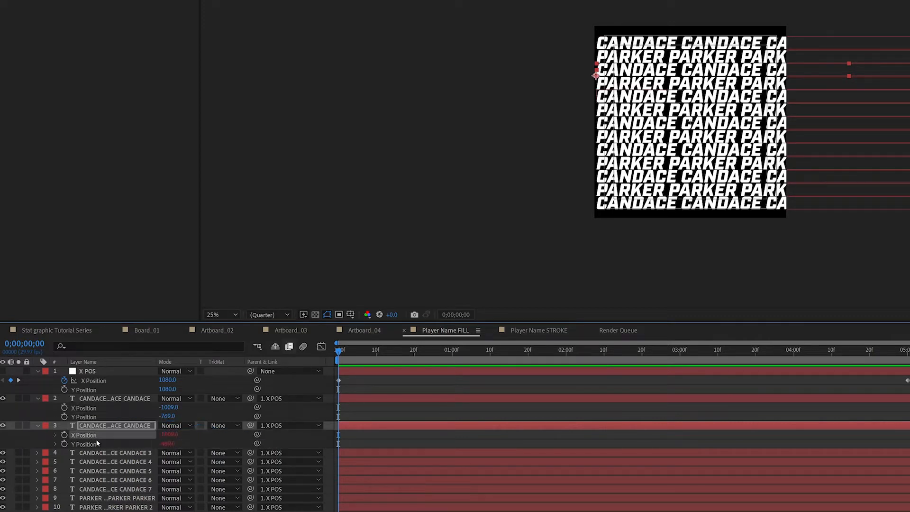
# Append "+ 100" to the second CANDACE layer's X Position expression.
pyautogui.click(55, 435)
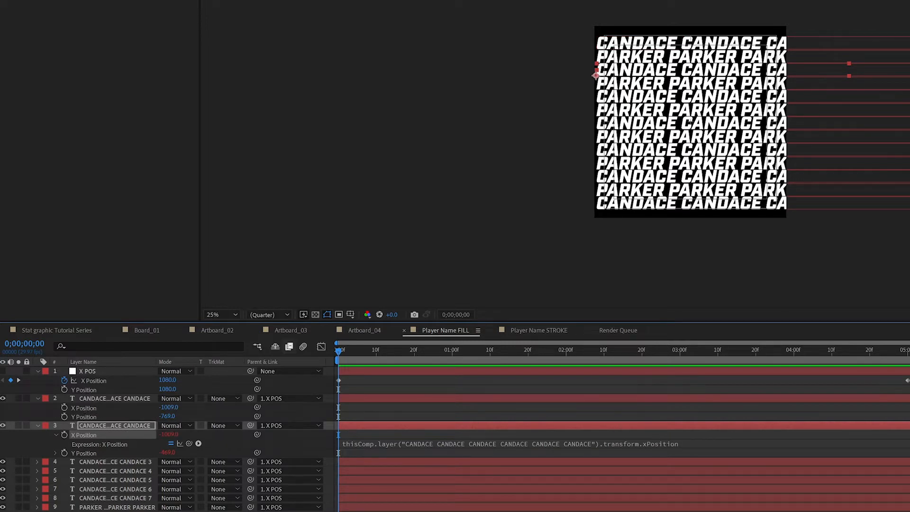
pyautogui.click(687, 444)
pyautogui.press('Right')
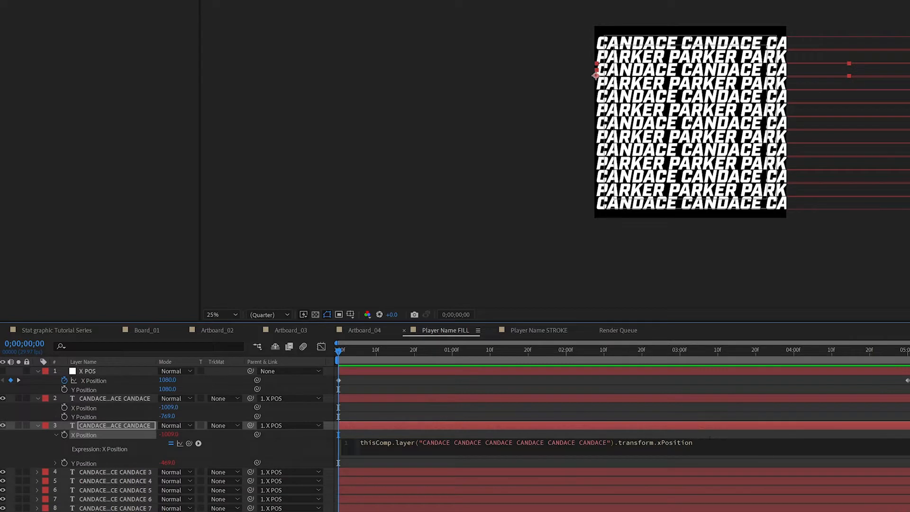
pyautogui.write('+ 100')
pyautogui.click(296, 447)
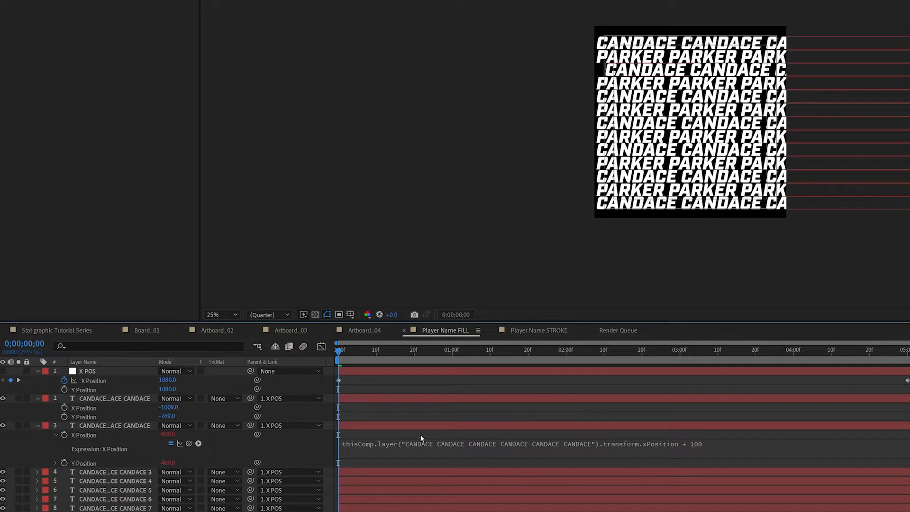
# Replace the quoted layer name in the X Position expression with index-1, giving thisComp.layer(index-1).transform.xPosition + 100.
pyautogui.click(516, 445)
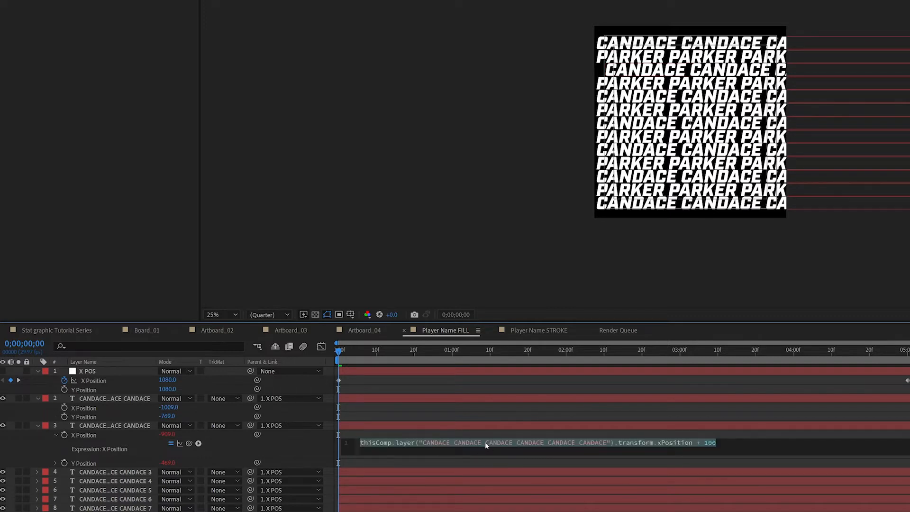
pyautogui.click(437, 444)
pyautogui.moveTo(419, 443); pyautogui.dragTo(611, 443)
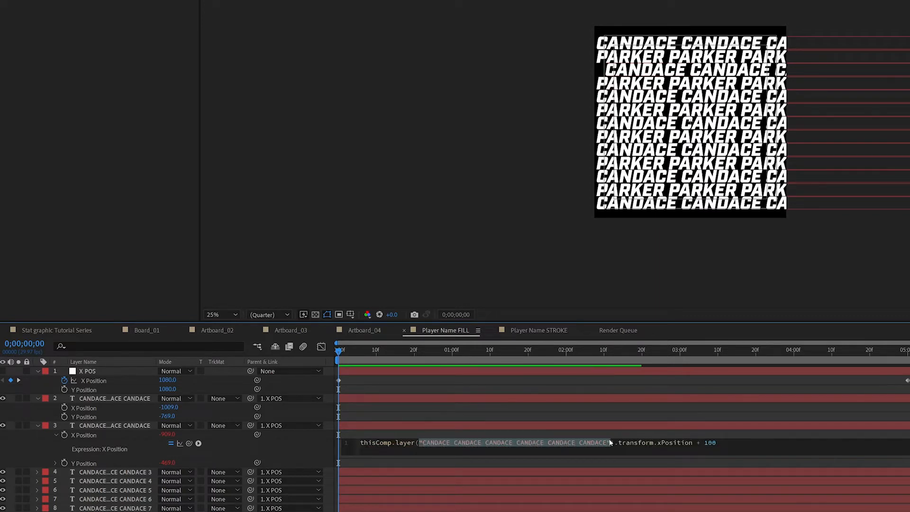
pyautogui.write('index')
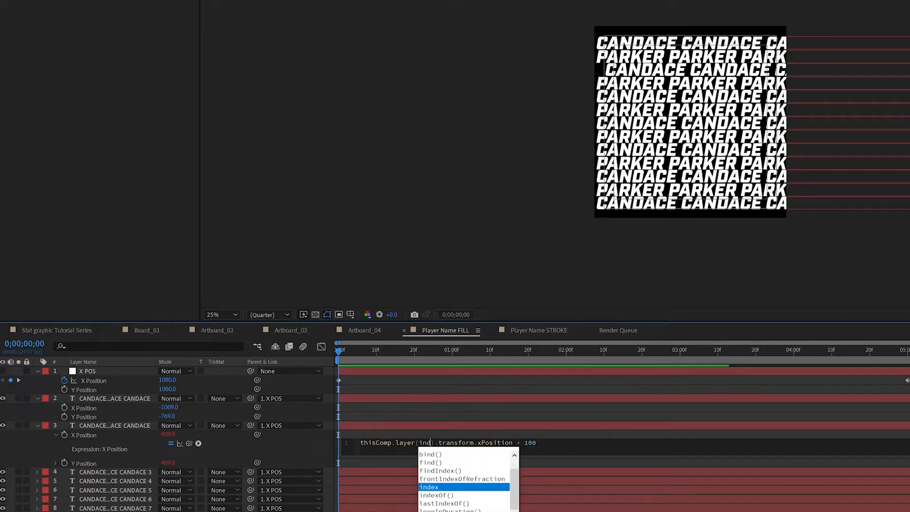
pyautogui.write('-1')
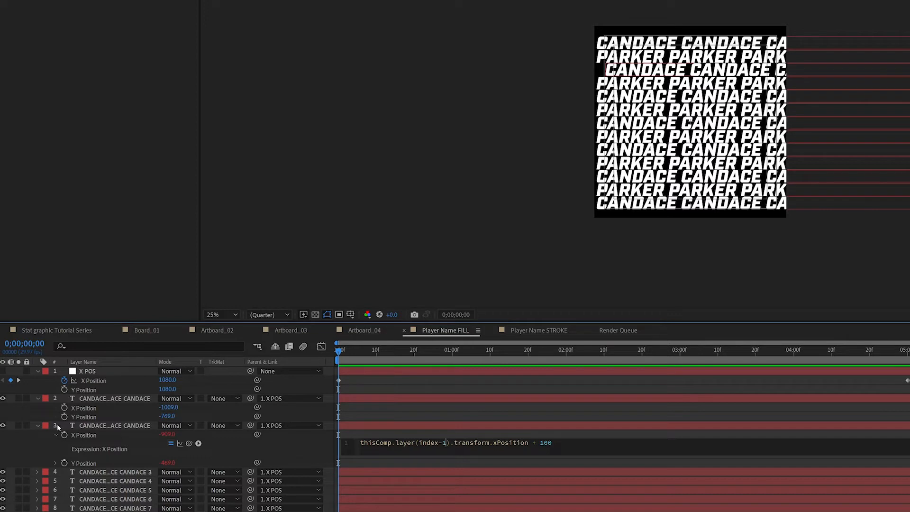
pyautogui.click(49, 406)
pyautogui.click(277, 448)
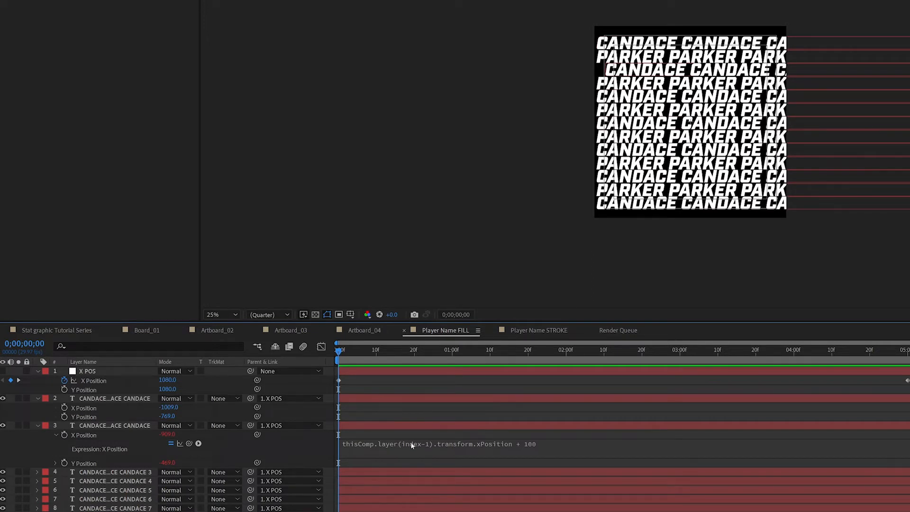
# Copy only the X Position expression from the second CANDACE layer and paste it onto layers CANDACE 3 through CANDACE 7.
pyautogui.rightClick(85, 433)
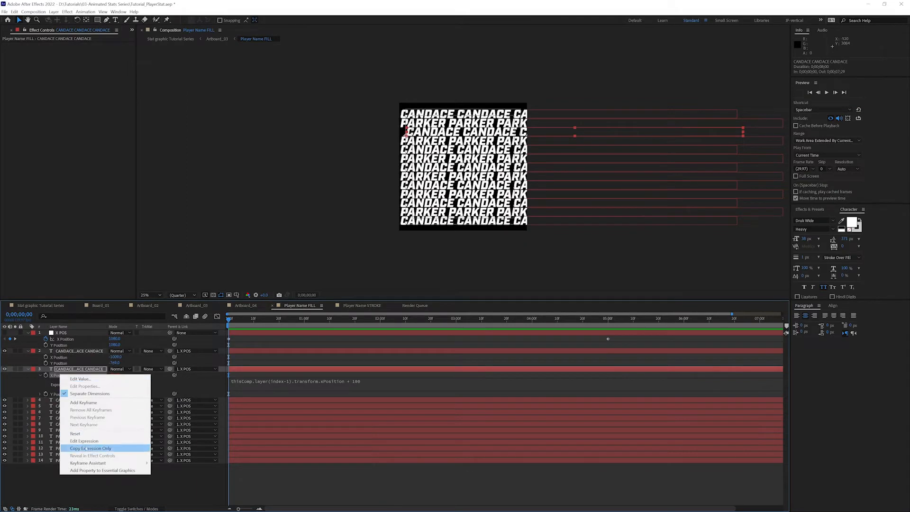
pyautogui.click(86, 449)
pyautogui.click(77, 401)
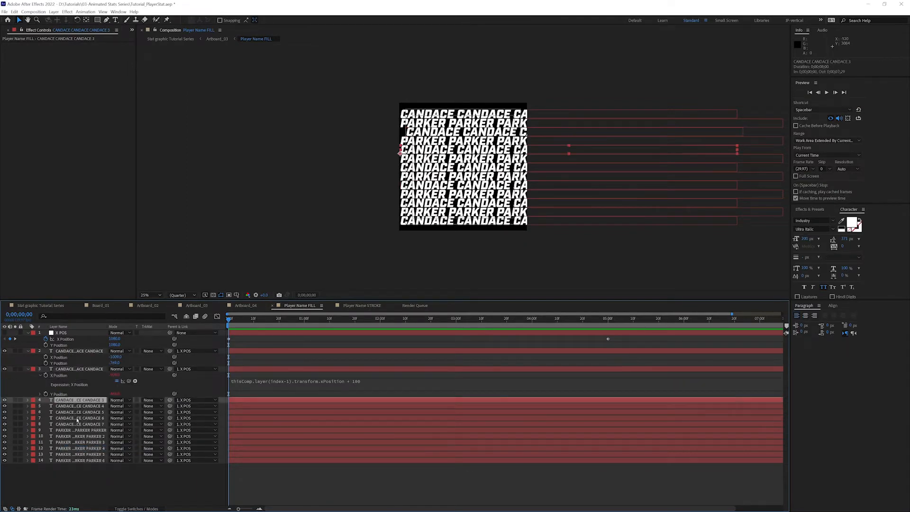
pyautogui.keyDown('shift'); pyautogui.click(77, 424); pyautogui.keyUp('shift')
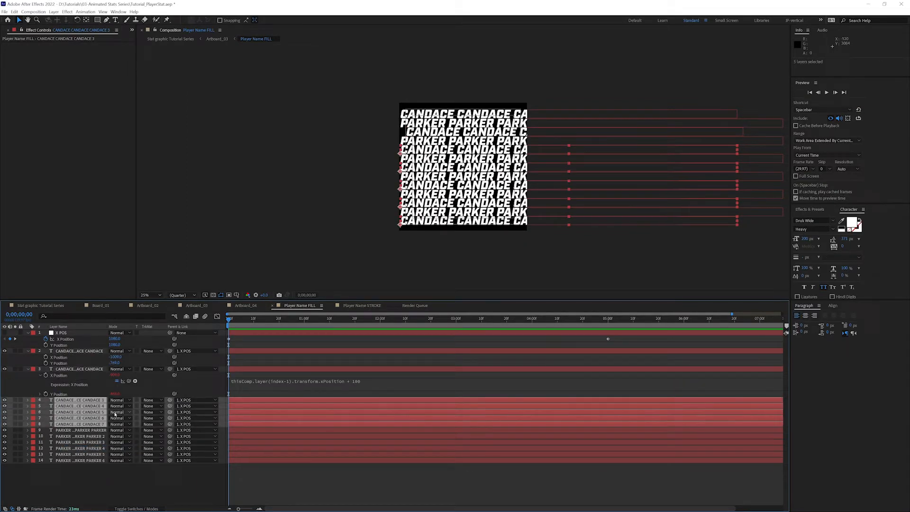
pyautogui.hotkey('ctrl', 'v')
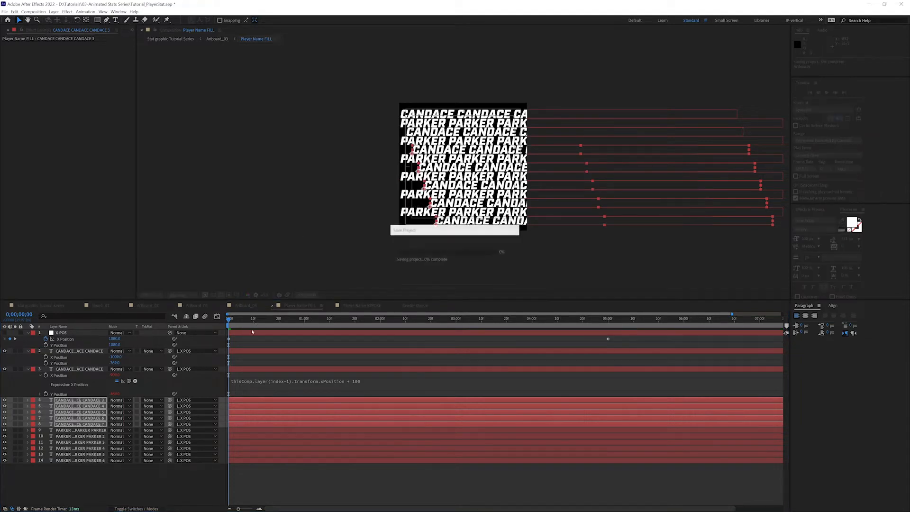
# Paste the copied X Position expression onto layers PARKER 2 through PARKER 6.
pyautogui.click(76, 430)
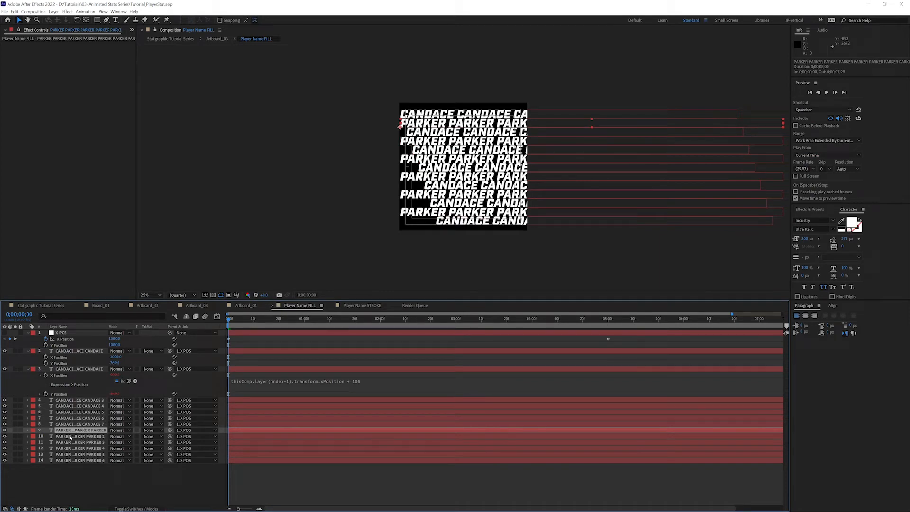
pyautogui.click(71, 436)
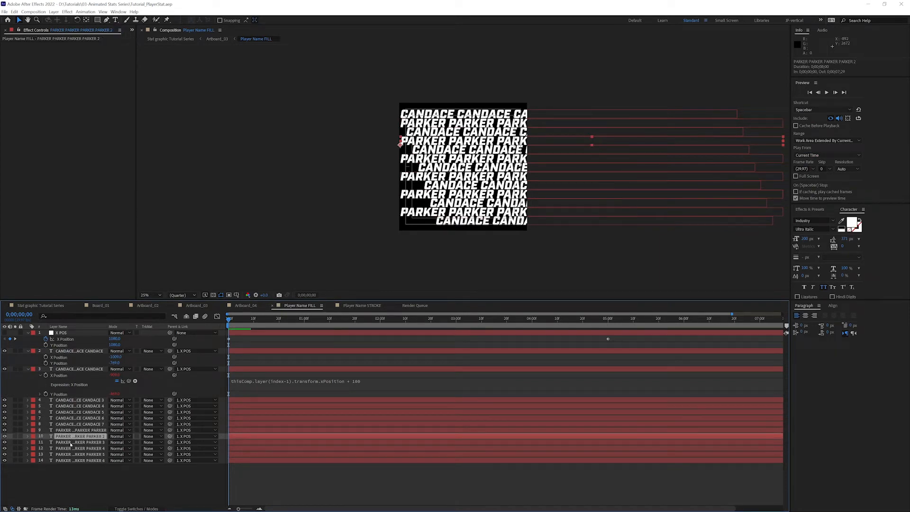
pyautogui.keyDown('shift'); pyautogui.click(79, 460); pyautogui.keyUp('shift')
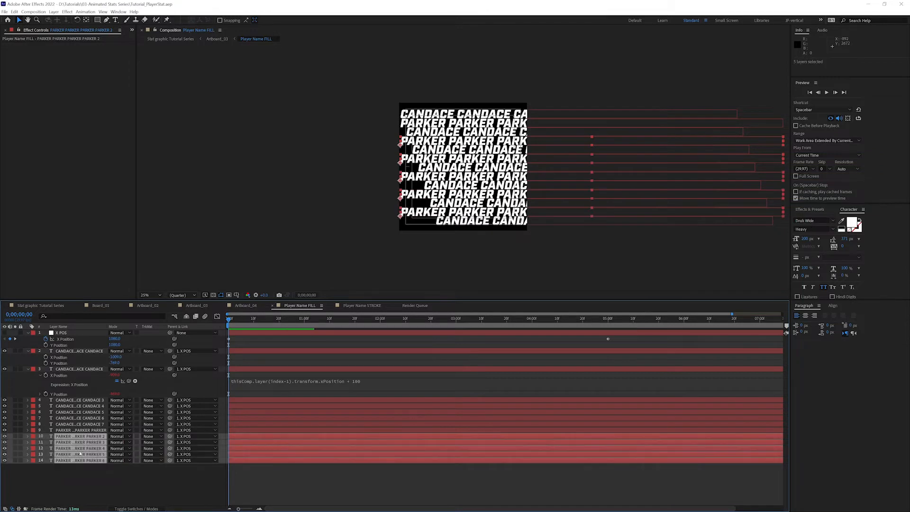
pyautogui.hotkey('ctrl', 'v')
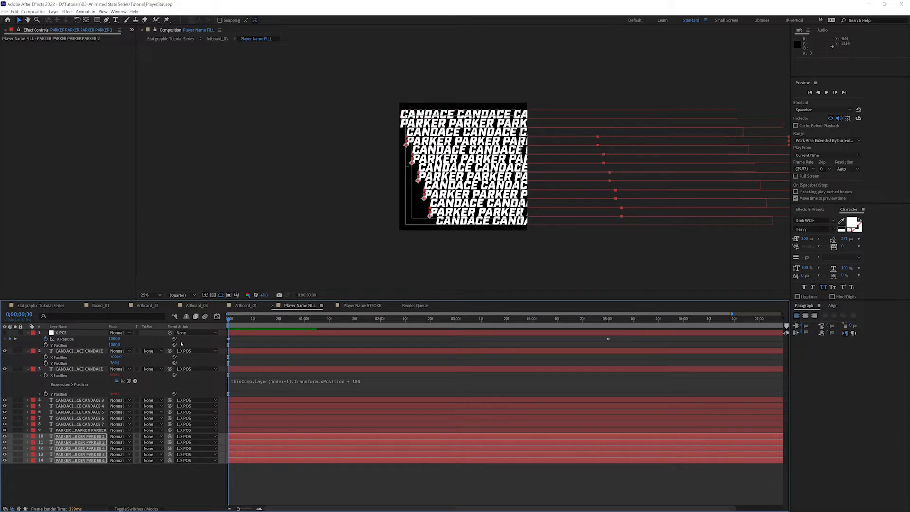
# Paste the expression onto the first PARKER layer's X Position and change its layer reference to index-7.
pyautogui.click(78, 430)
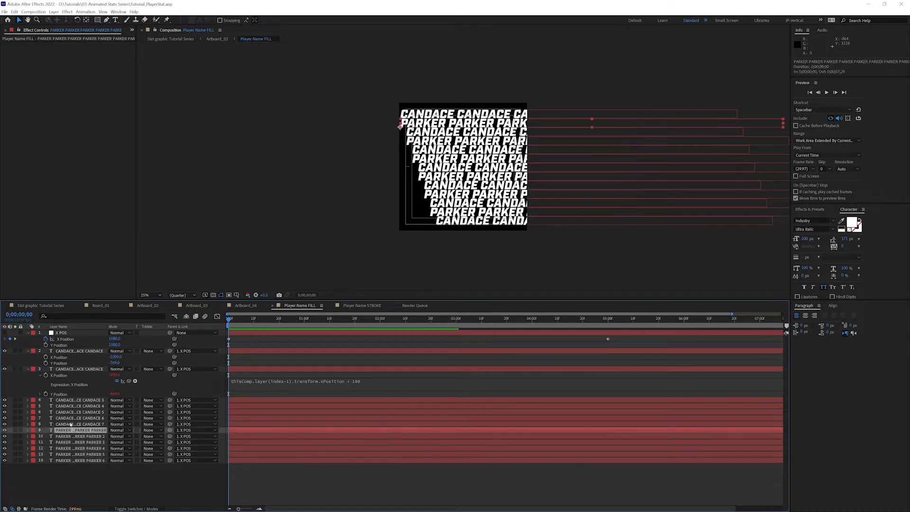
pyautogui.press('p')
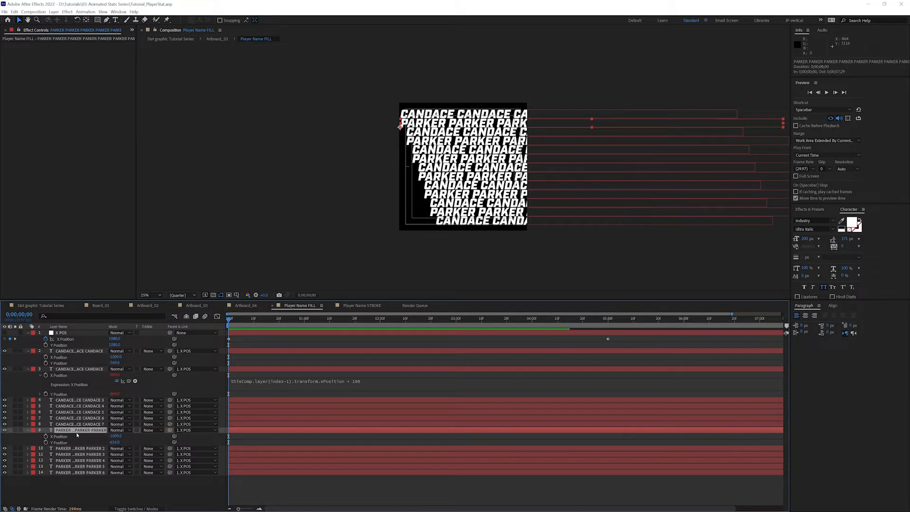
pyautogui.click(76, 436)
pyautogui.hotkey('ctrl', 'v')
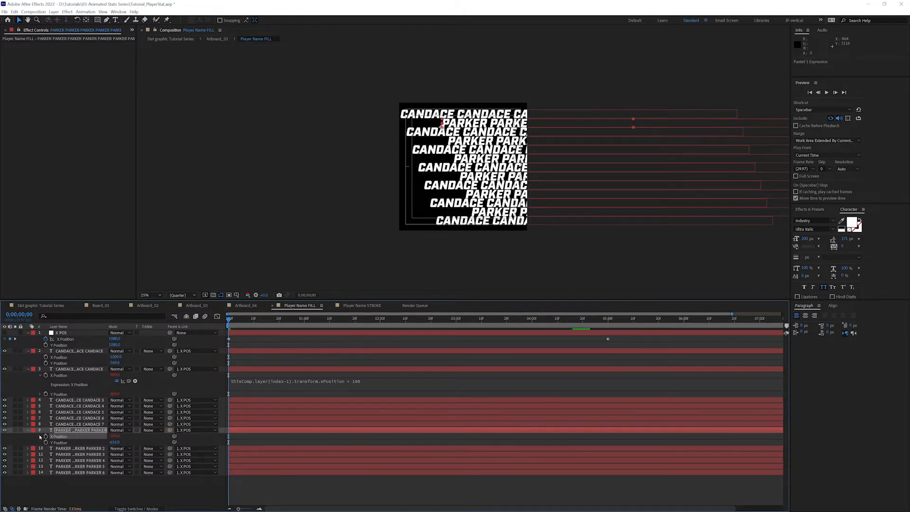
pyautogui.click(266, 443)
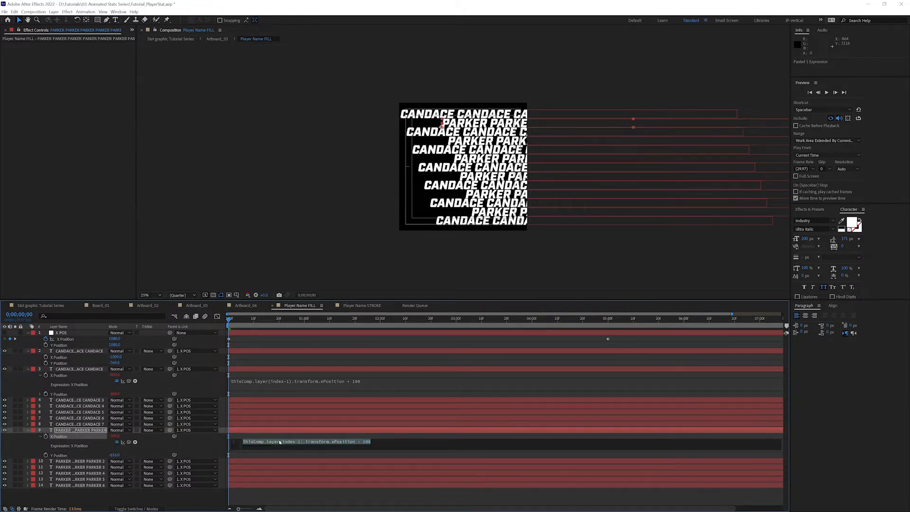
pyautogui.click(242, 442)
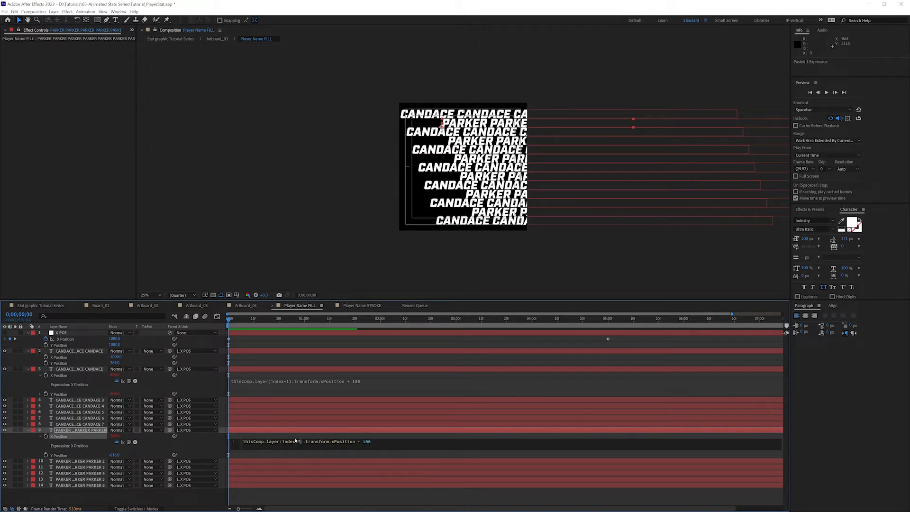
pyautogui.click(211, 446)
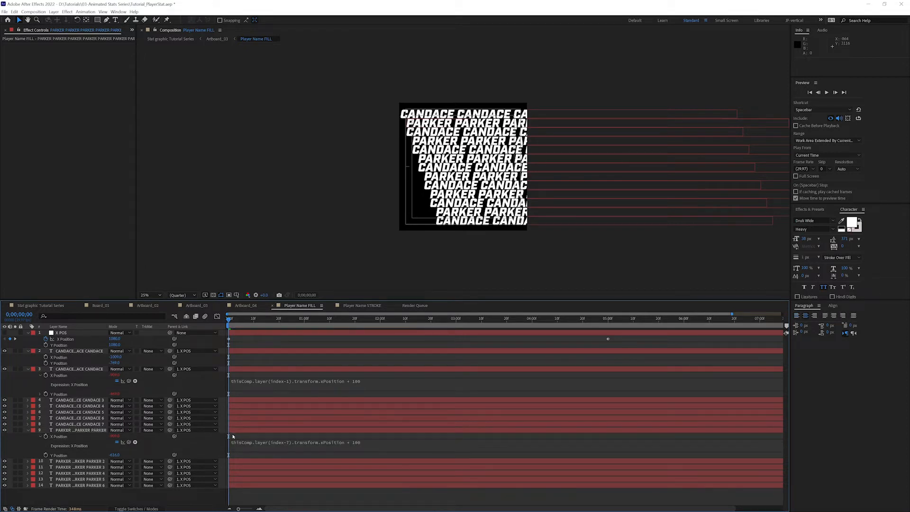
# Set the offset in the first PARKER layer's X Position expression to + 50.
pyautogui.click(351, 445)
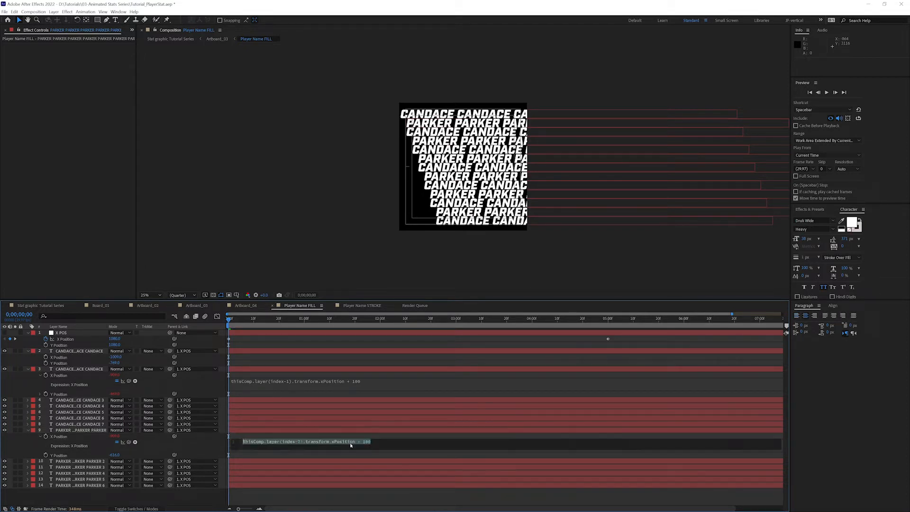
pyautogui.click(363, 442)
pyautogui.moveTo(364, 442); pyautogui.dragTo(369, 442)
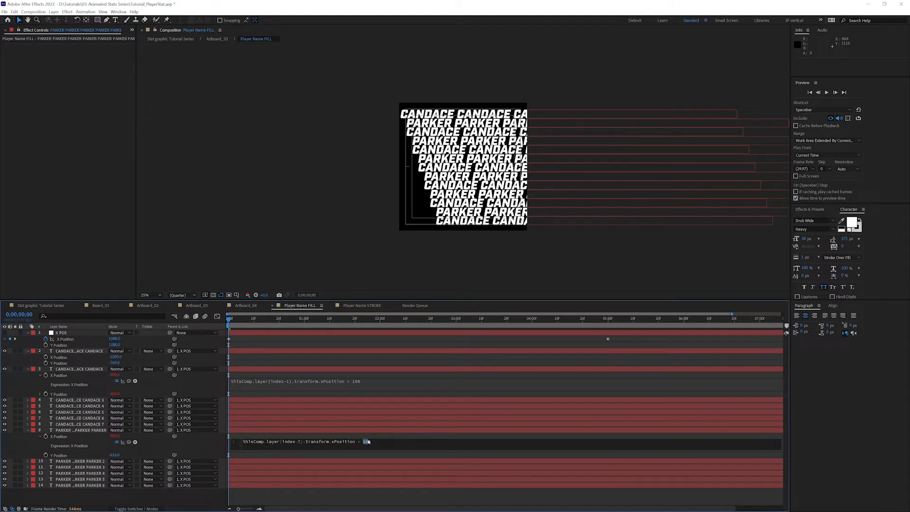
pyautogui.write('5')
pyautogui.click(206, 445)
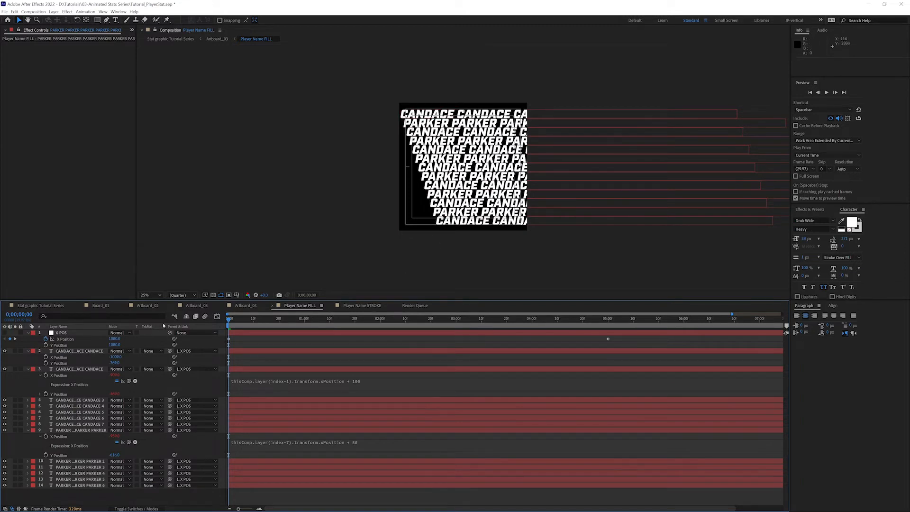
# Collapse the text layers' properties and lower the X POS null's starting X Position until the staggered rows cover the frame's left edge.
pyautogui.click(28, 370)
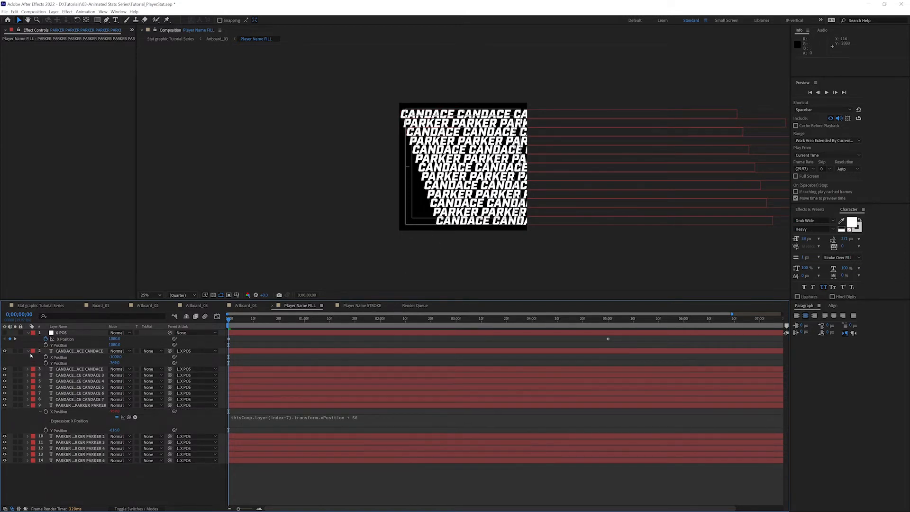
pyautogui.click(28, 351)
pyautogui.click(28, 393)
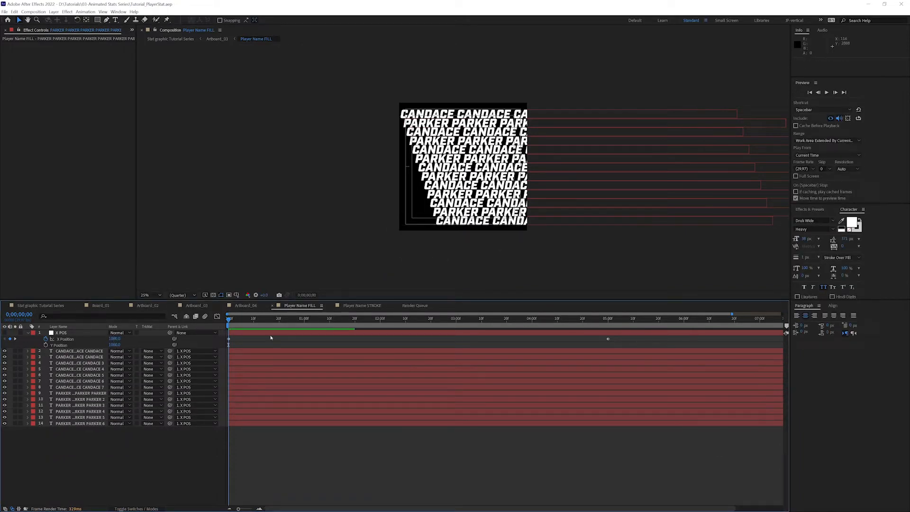
pyautogui.click(112, 338)
pyautogui.moveTo(113, 338); pyautogui.dragTo(21, 338)
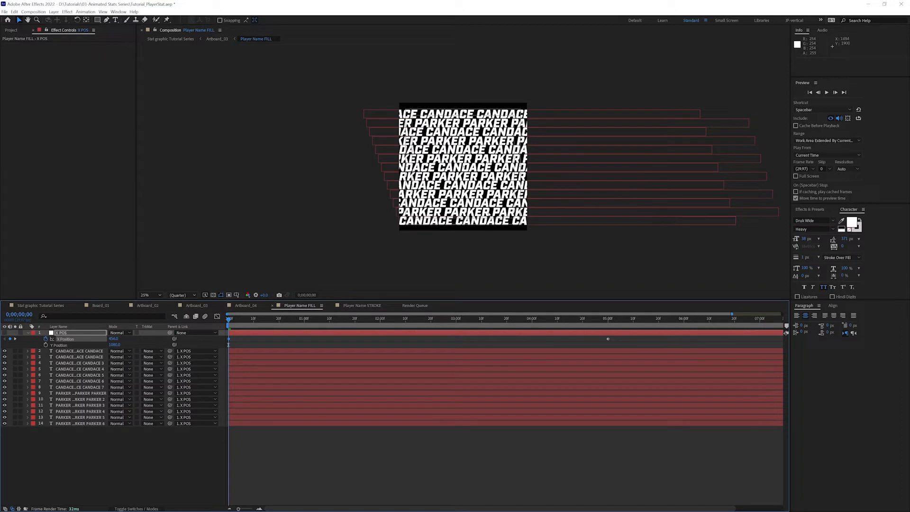
# Scrub through the Player Name FILL animation, then inspect it within the Artboard_03 composition.
pyautogui.moveTo(298, 322); pyautogui.dragTo(528, 319)
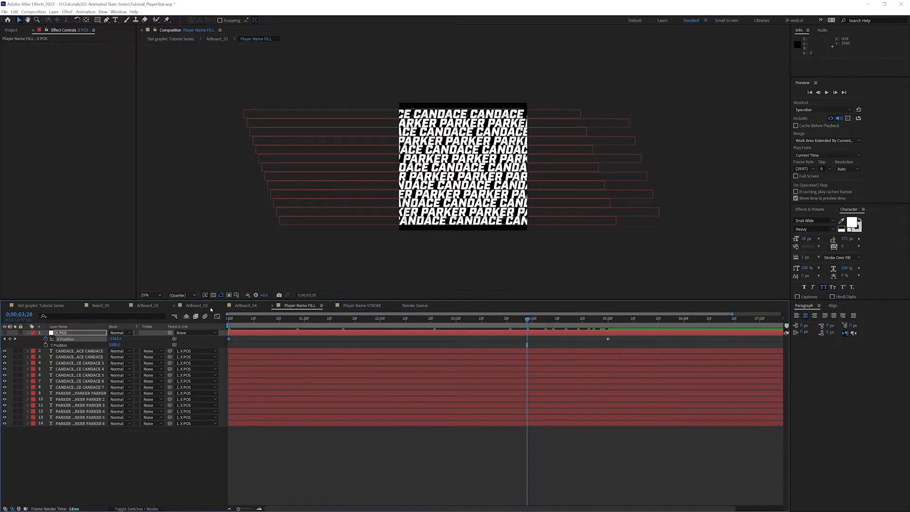
pyautogui.click(195, 306)
pyautogui.moveTo(265, 318); pyautogui.dragTo(309, 326)
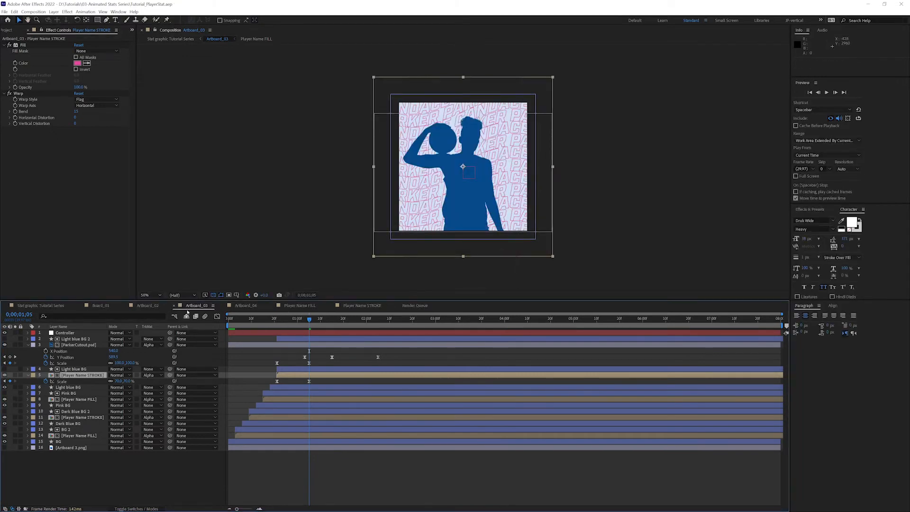
# Copy the X POS null from Player Name FILL into the Player Name STROKE composition.
pyautogui.click(299, 306)
pyautogui.click(76, 332)
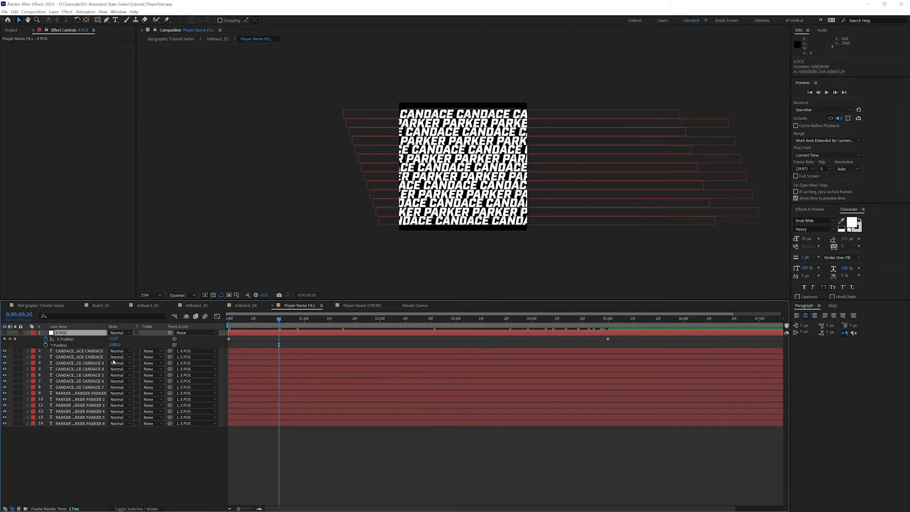
pyautogui.hotkey('ctrl', 'c')
pyautogui.click(351, 305)
pyautogui.hotkey('ctrl', 'v')
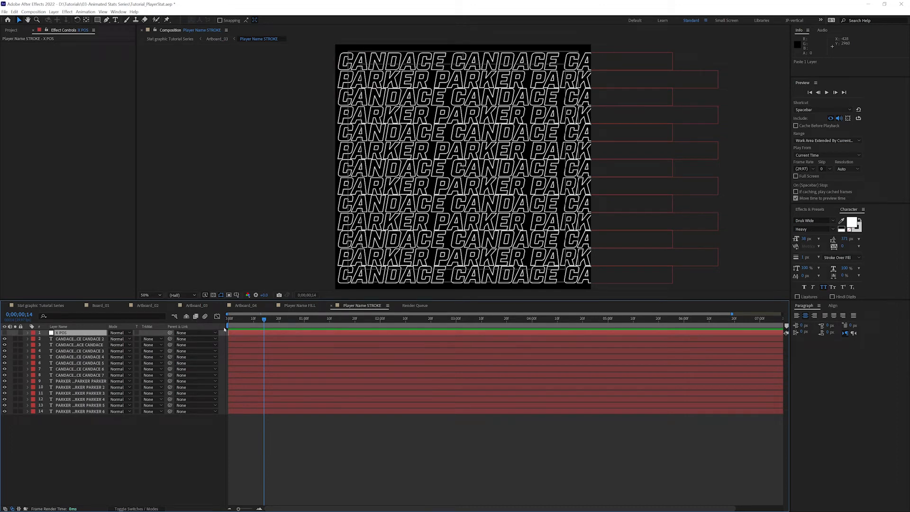
# Return to the first frame of Player Name STROKE and parent all CANDACE and PARKER text layers to the X POS null.
pyautogui.click(230, 319)
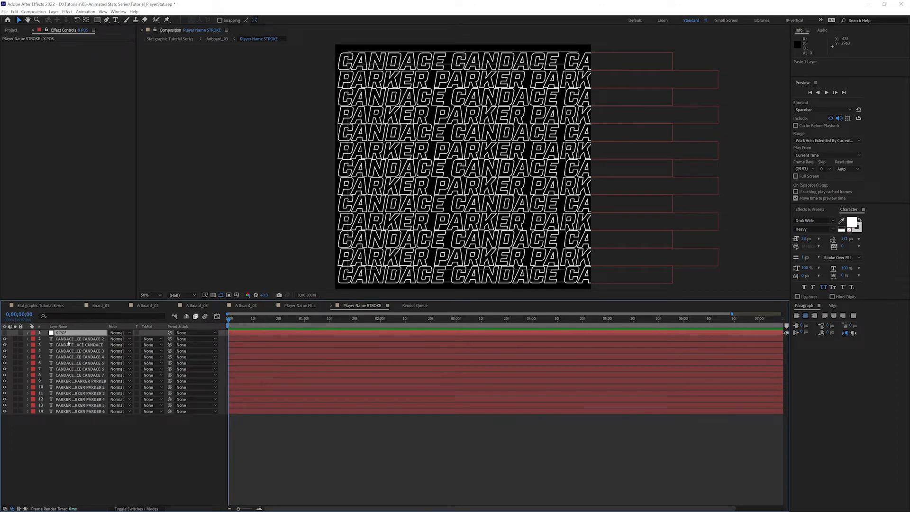
pyautogui.click(69, 339)
pyautogui.keyDown('shift'); pyautogui.click(76, 412); pyautogui.keyUp('shift')
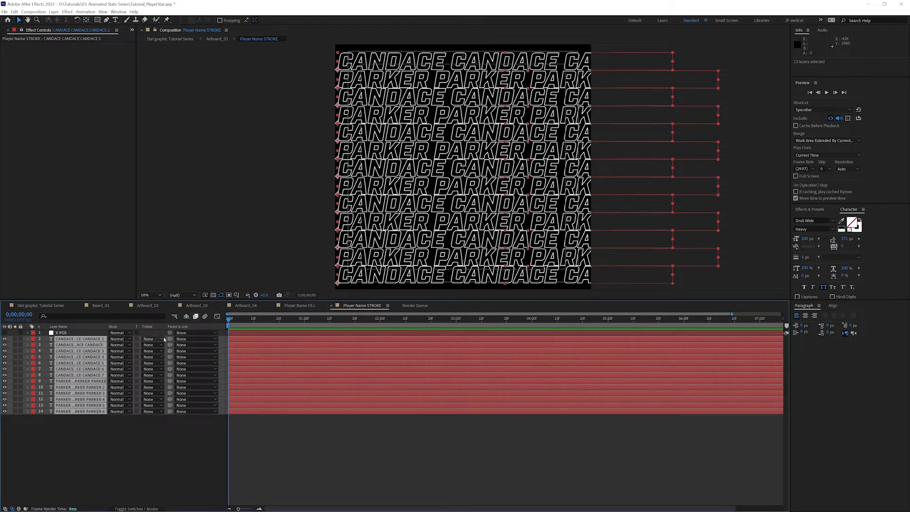
pyautogui.moveTo(170, 339); pyautogui.dragTo(73, 336)
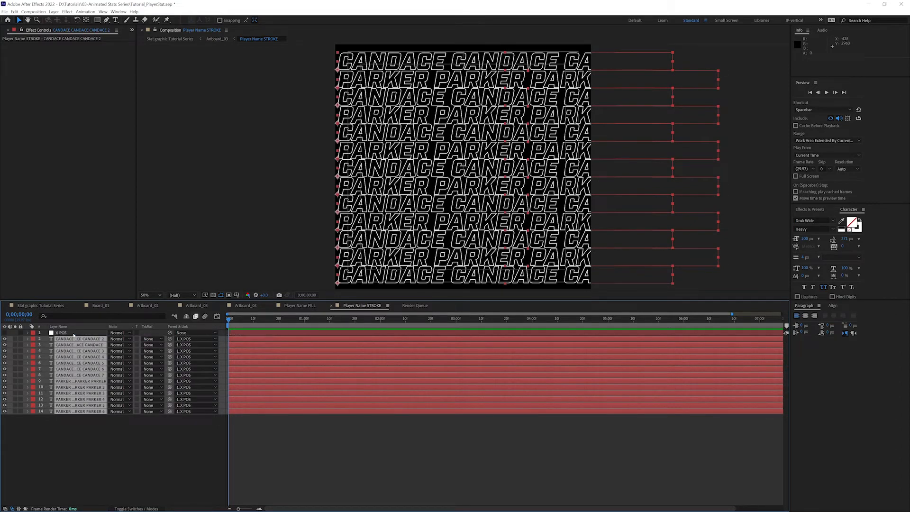
pyautogui.click(65, 333)
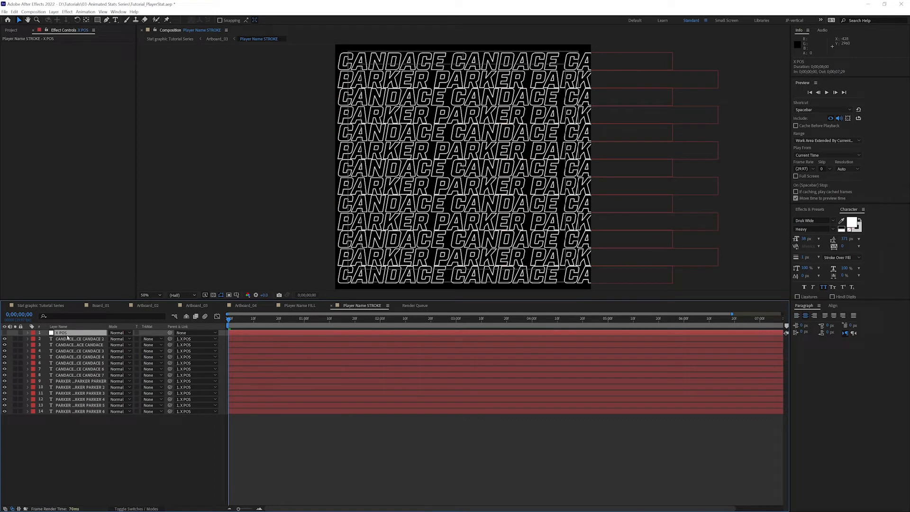
# In Player Name FILL, reveal the second CANDACE layer's position and copy only its X Position expression.
pyautogui.click(292, 306)
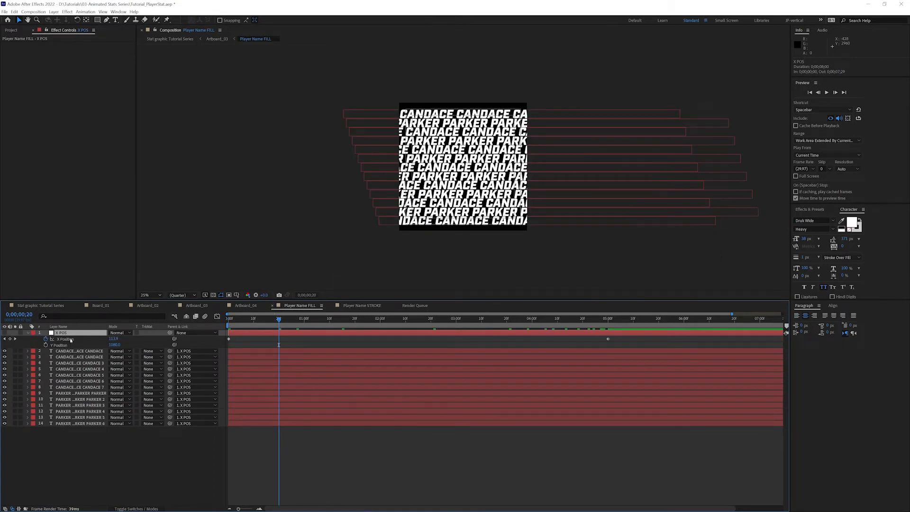
pyautogui.click(71, 357)
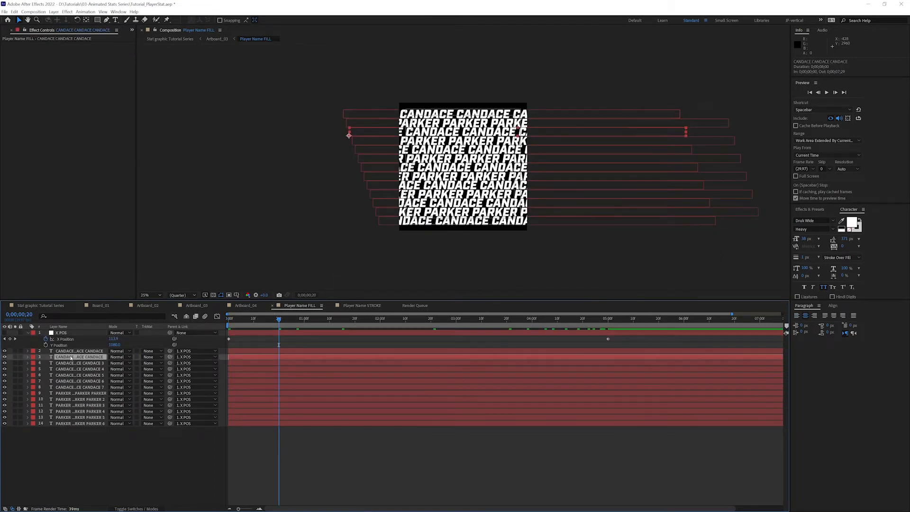
pyautogui.press('p')
pyautogui.rightClick(58, 363)
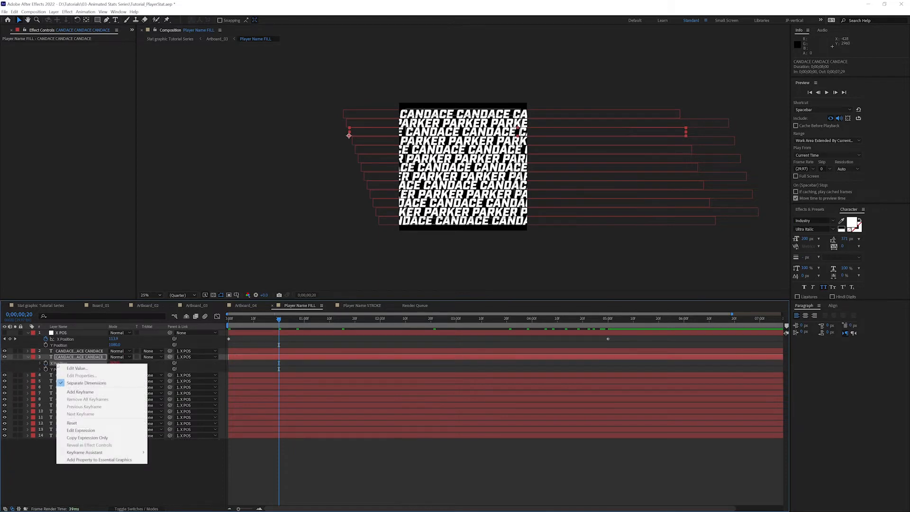
pyautogui.click(88, 437)
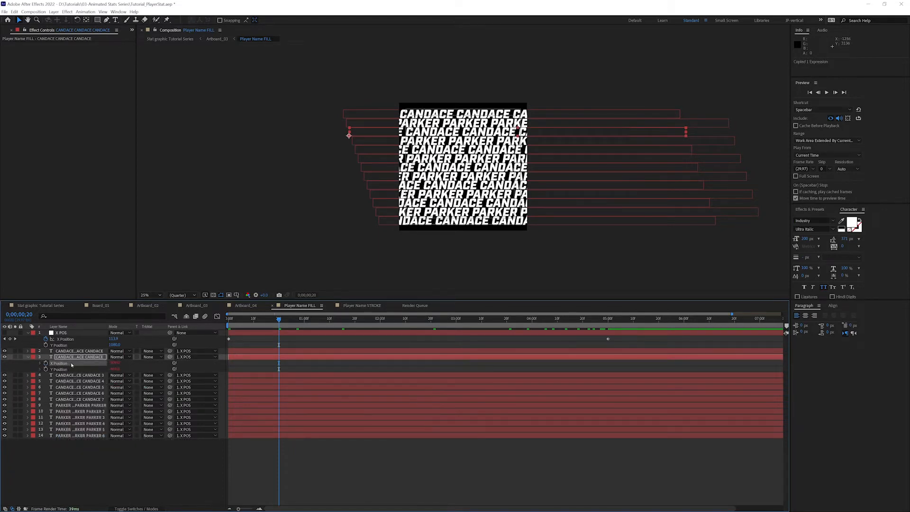
# In Player Name STROKE, try pasting the X Position expression onto all CANDACE and PARKER layers except the first PARKER layer.
pyautogui.click(351, 306)
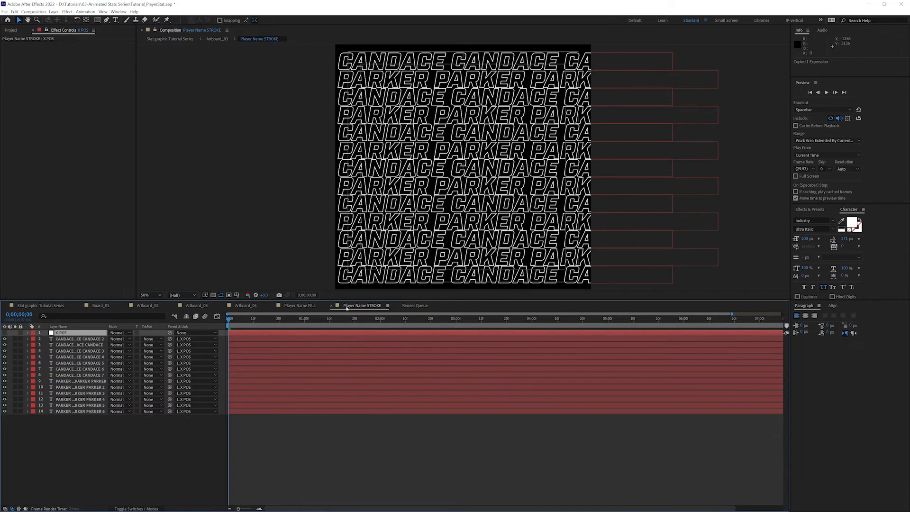
pyautogui.keyDown('shift'); pyautogui.click(87, 412); pyautogui.keyUp('shift')
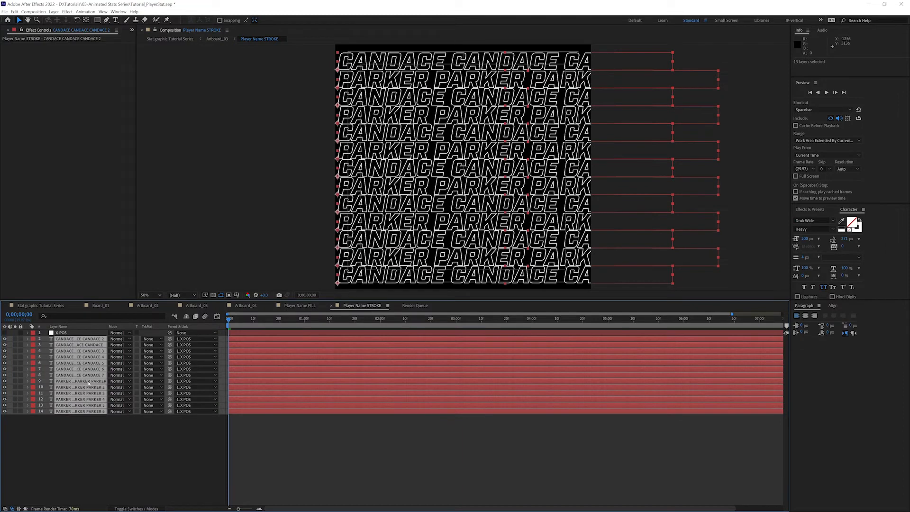
pyautogui.keyDown('ctrl'); pyautogui.click(70, 382); pyautogui.keyUp('ctrl')
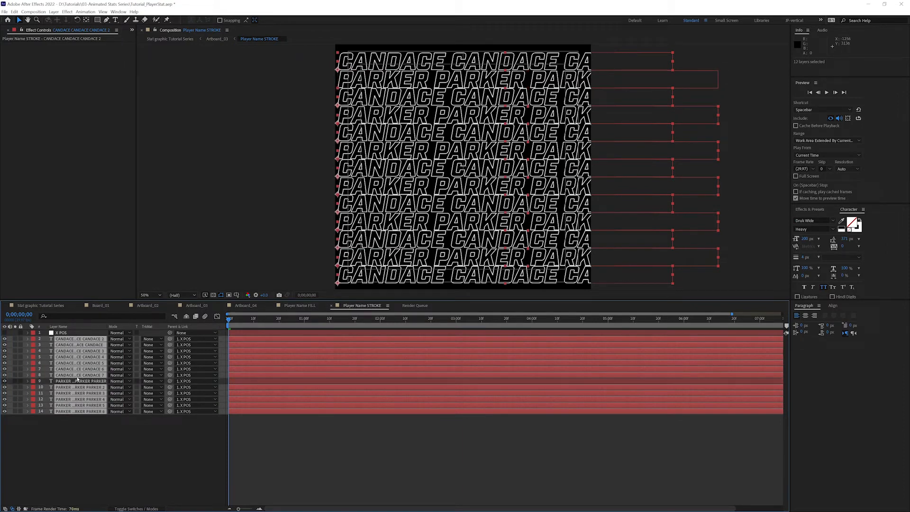
pyautogui.hotkey('ctrl', 'v')
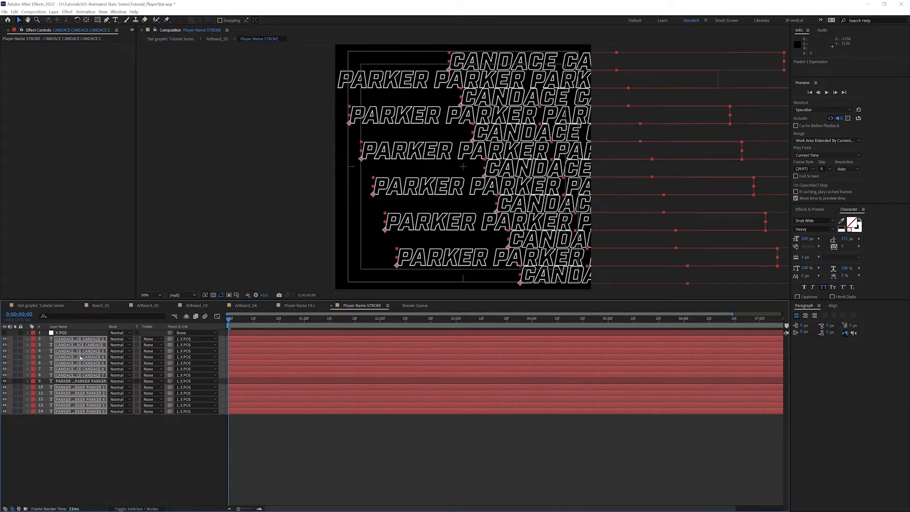
pyautogui.click(72, 419)
# Paste the X Position expression onto the CANDACE and PARKER layers, leaving out the topmost layer of each name.
pyautogui.click(72, 345)
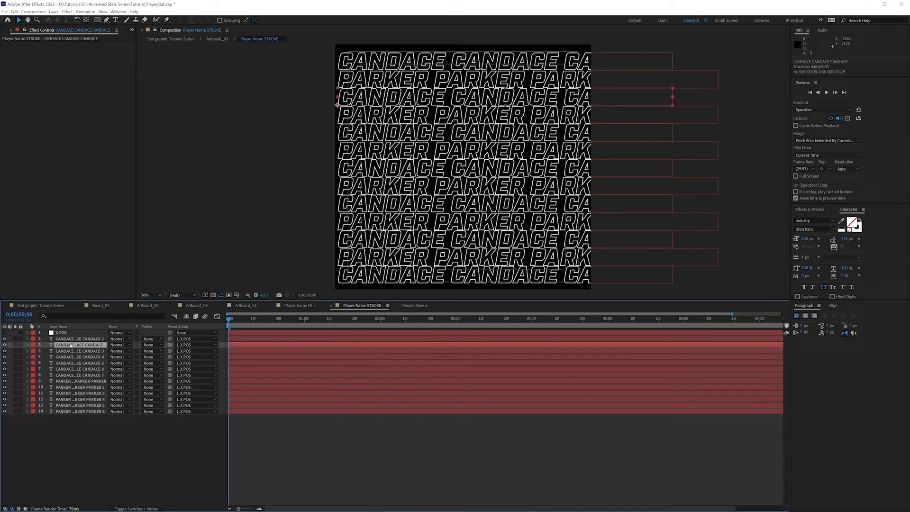
pyautogui.keyDown('shift'); pyautogui.click(74, 412); pyautogui.keyUp('shift')
pyautogui.keyDown('ctrl'); pyautogui.click(71, 382); pyautogui.keyUp('ctrl')
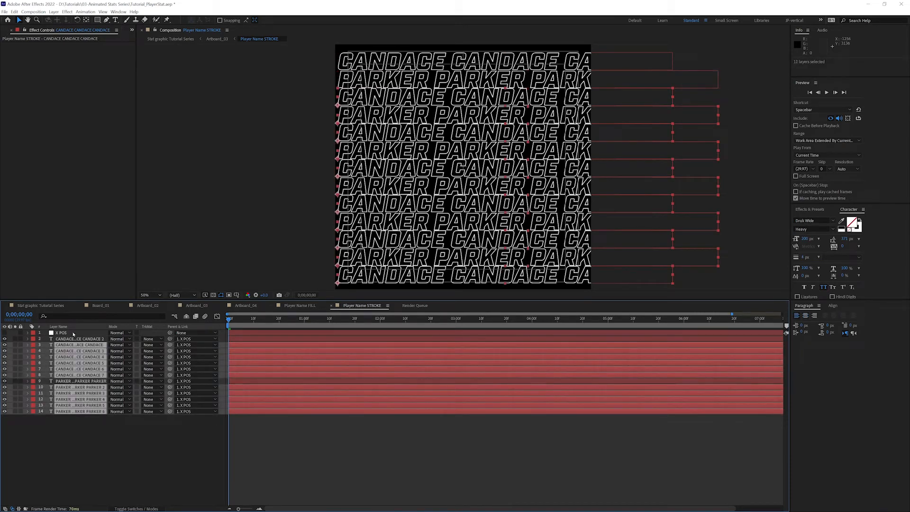
pyautogui.hotkey('ctrl', 'v')
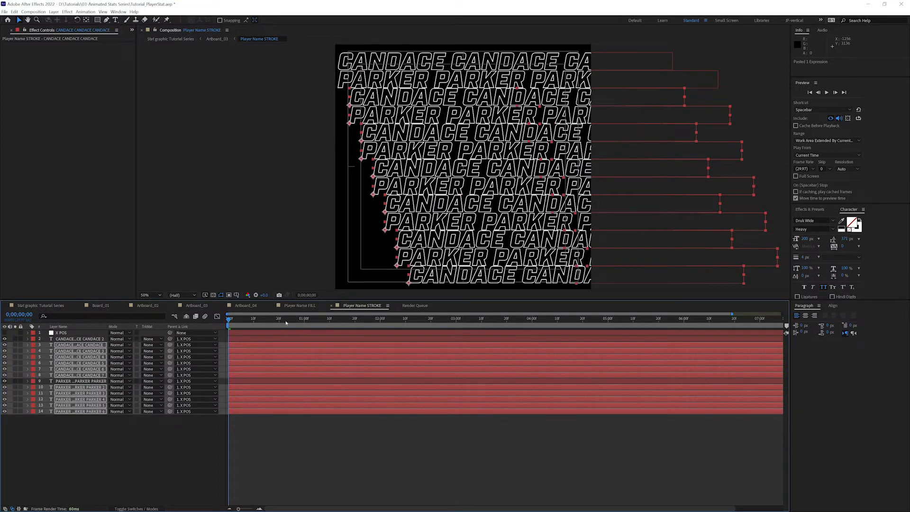
# In Player Name FILL, reveal the first PARKER layer's position and copy only its X Position expression.
pyautogui.click(301, 306)
pyautogui.click(70, 406)
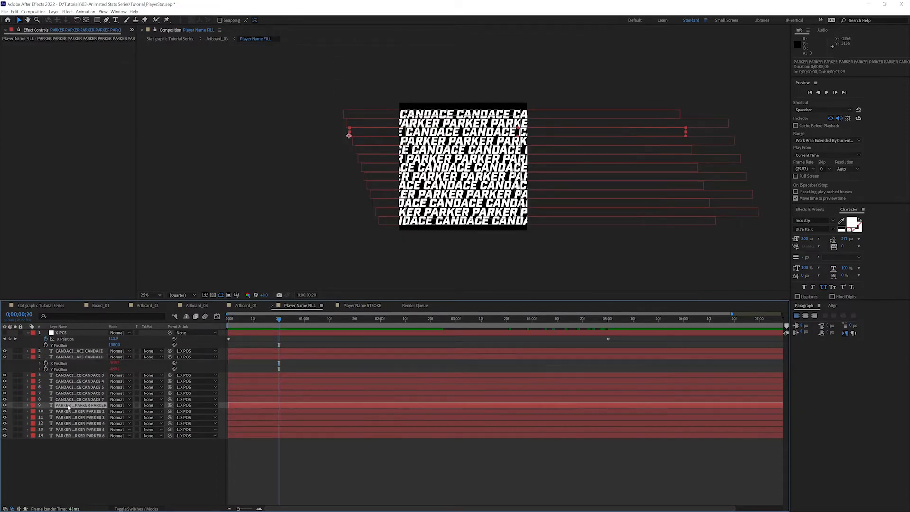
pyautogui.press('e')
pyautogui.press('e')
pyautogui.rightClick(63, 412)
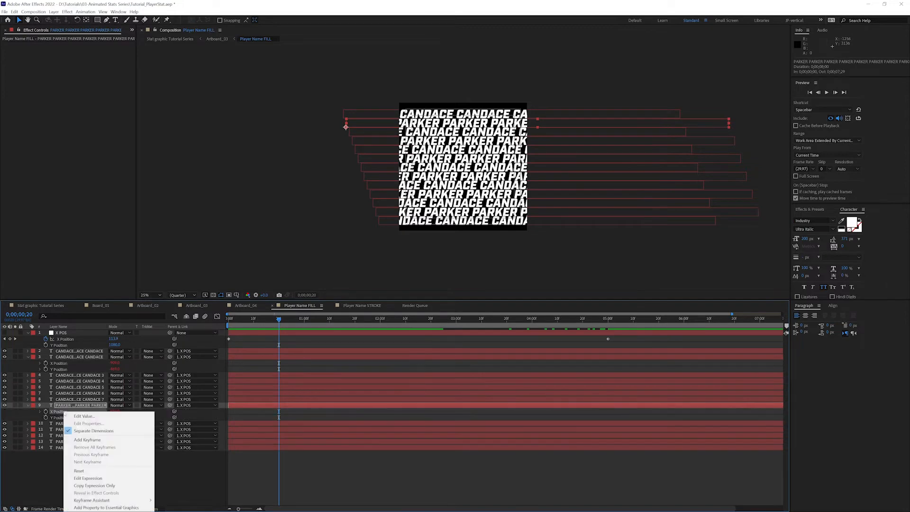
pyautogui.click(88, 486)
# Paste the copied expression onto the first PARKER layer in Player Name STROKE.
pyautogui.click(358, 306)
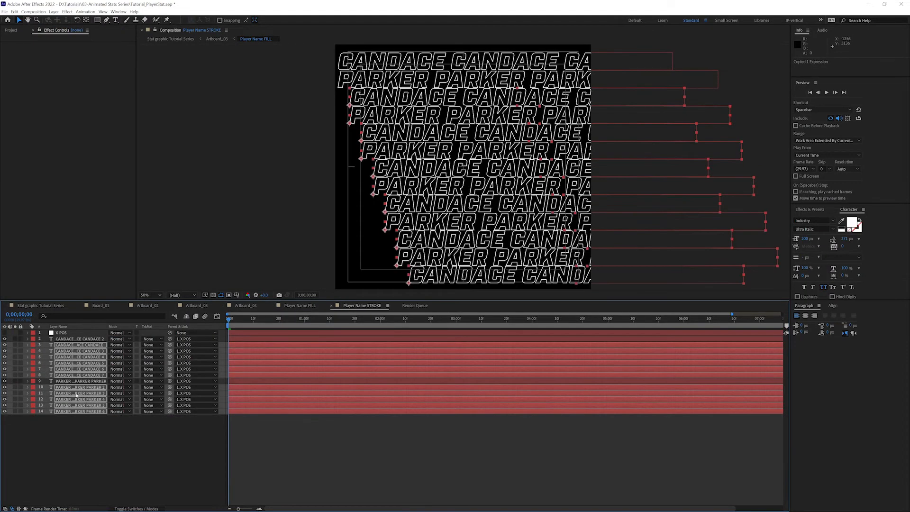
pyautogui.click(76, 380)
pyautogui.hotkey('ctrl', 'v')
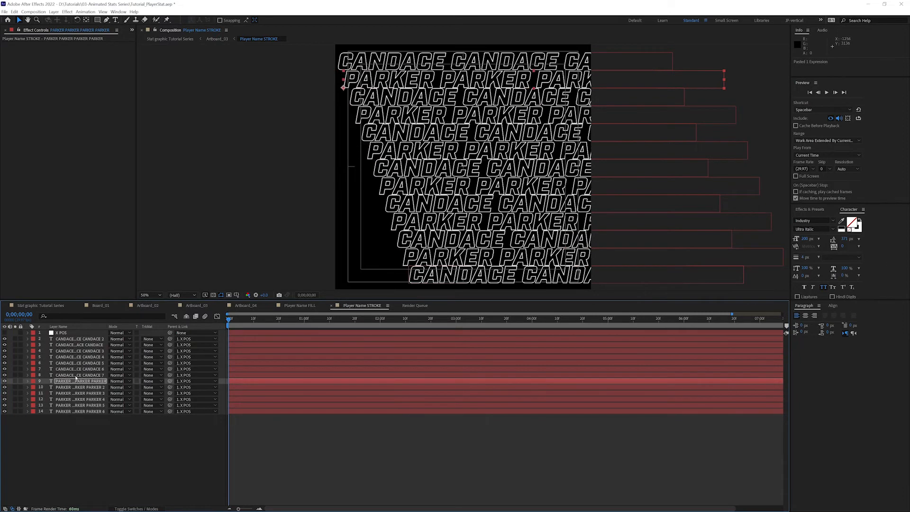
# Lower the X POS null's X Position at the first frame to shift the rows past the frame's left edge, and save the project.
pyautogui.click(71, 333)
pyautogui.press('p')
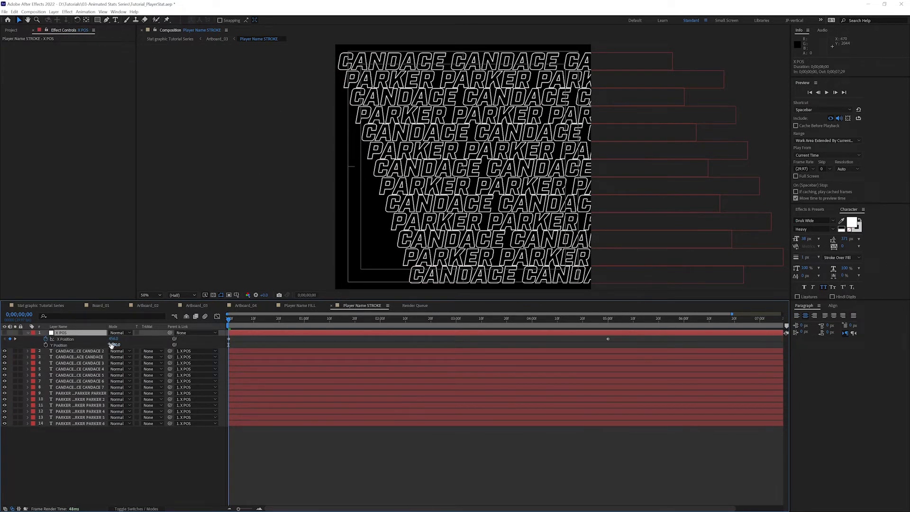
pyautogui.moveTo(113, 338); pyautogui.dragTo(49, 338)
pyautogui.hotkey('ctrl', 's')
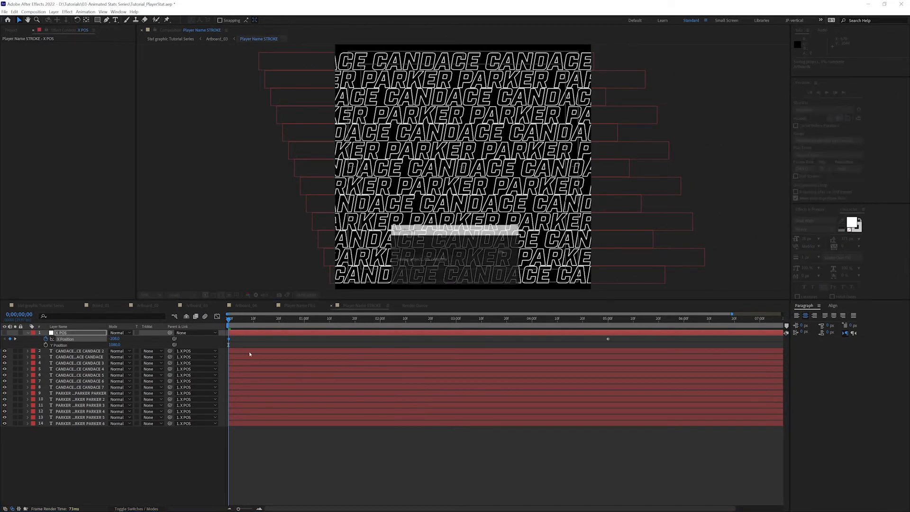
# Check the rows at 0;00;02;17 and lengthen the first CANDACE and first PARKER layers' text with repeated names to fill the frame.
pyautogui.scroll(-1, 529, 89)
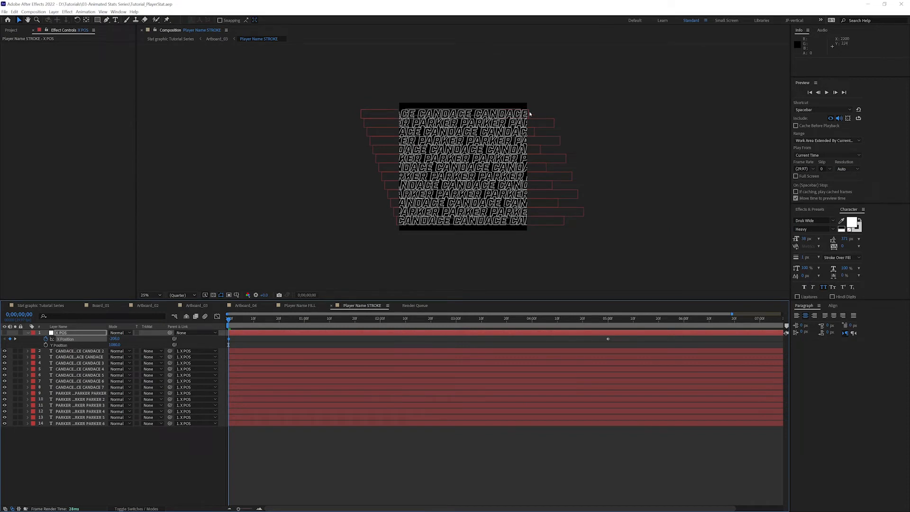
pyautogui.moveTo(229, 321); pyautogui.dragTo(411, 317)
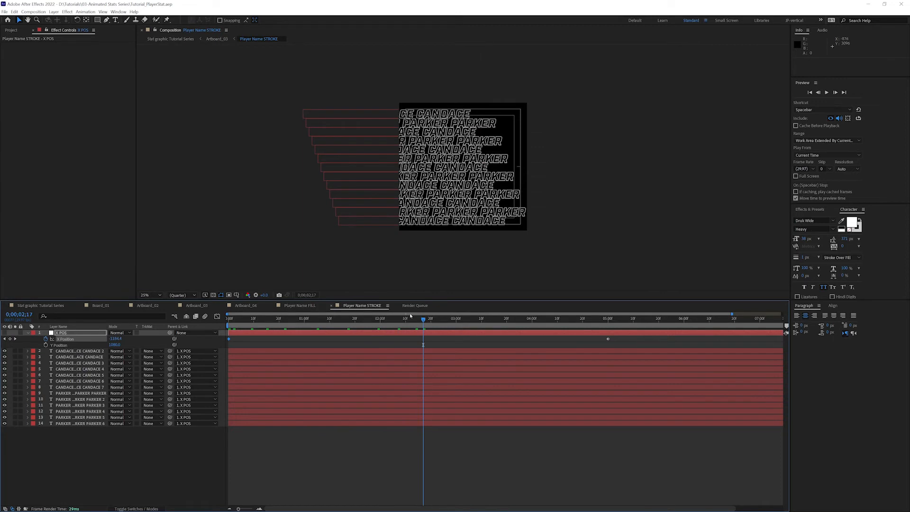
pyautogui.doubleClick(52, 352)
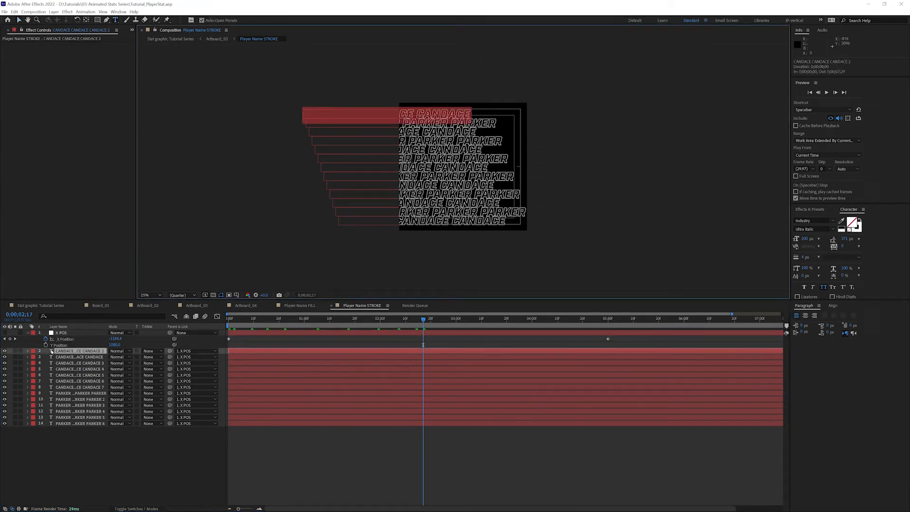
pyautogui.press('Escape')
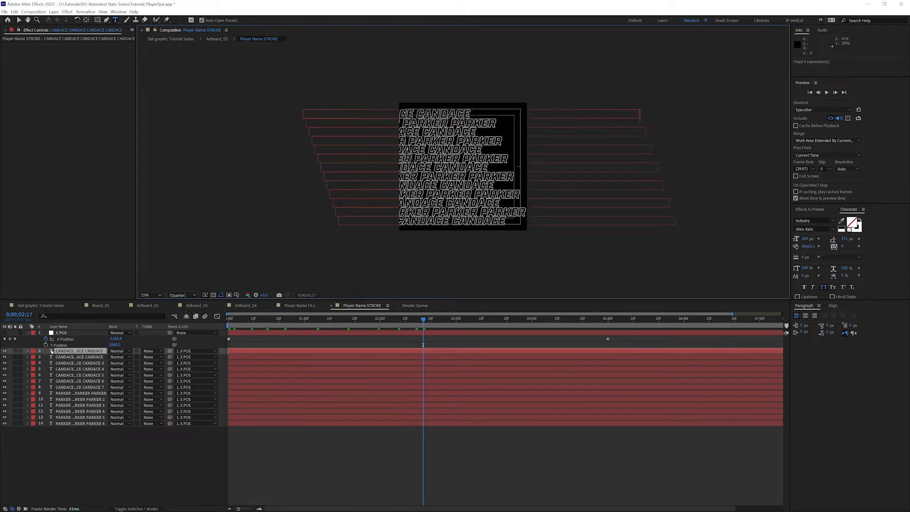
pyautogui.click(53, 393)
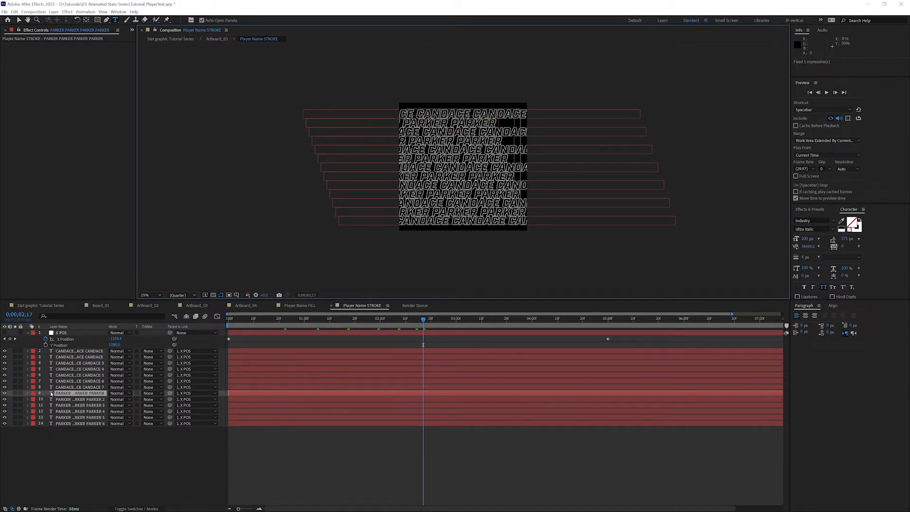
# Nudge the first PARKER layer's Y Position slightly upward, save the project, and collapse the layer's properties.
pyautogui.press('.')
pyautogui.click(87, 394)
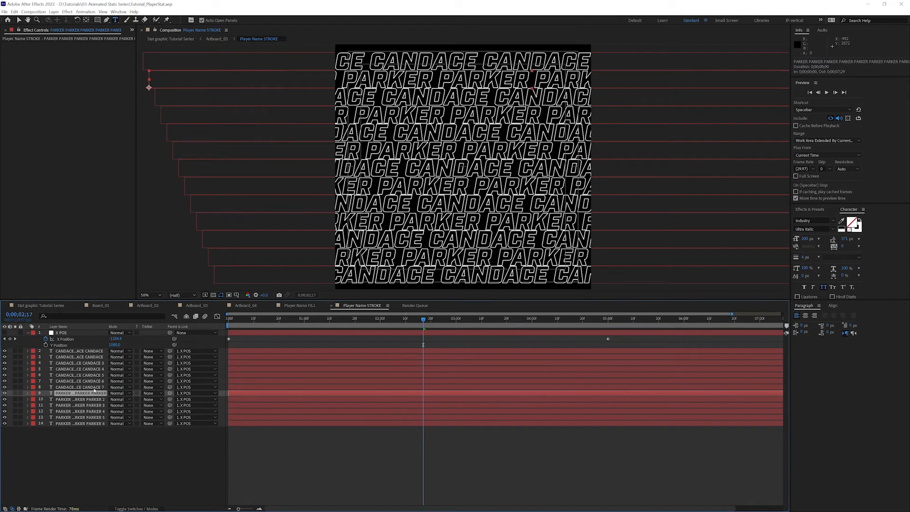
pyautogui.press('p')
pyautogui.moveTo(113, 408); pyautogui.dragTo(110, 407)
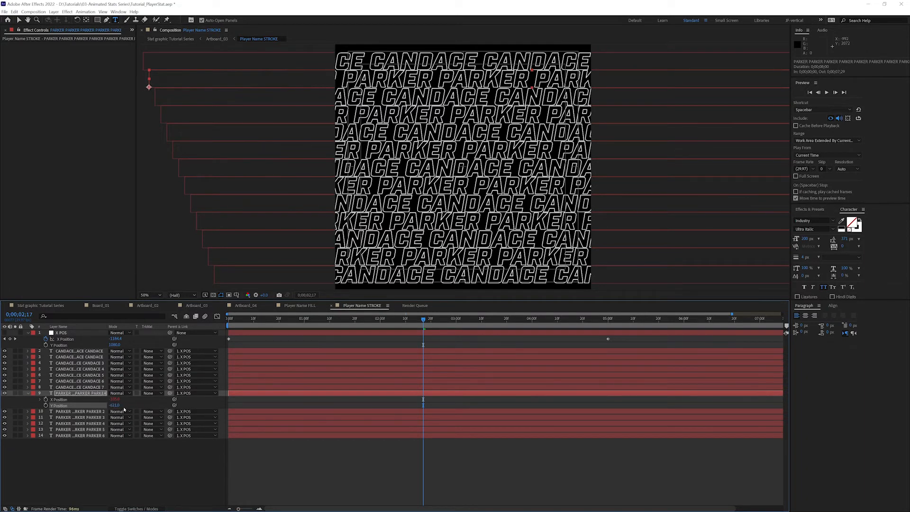
pyautogui.hotkey('ctrl', 's')
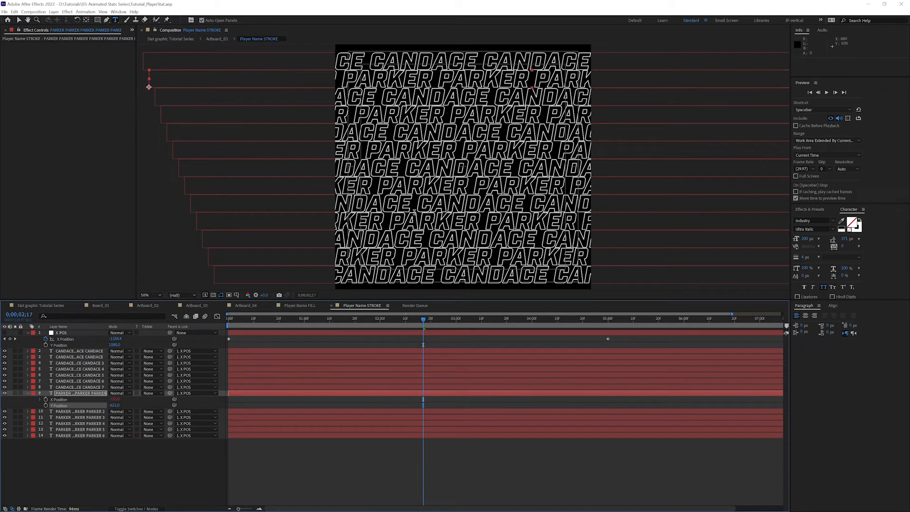
pyautogui.press('v')
pyautogui.click(28, 394)
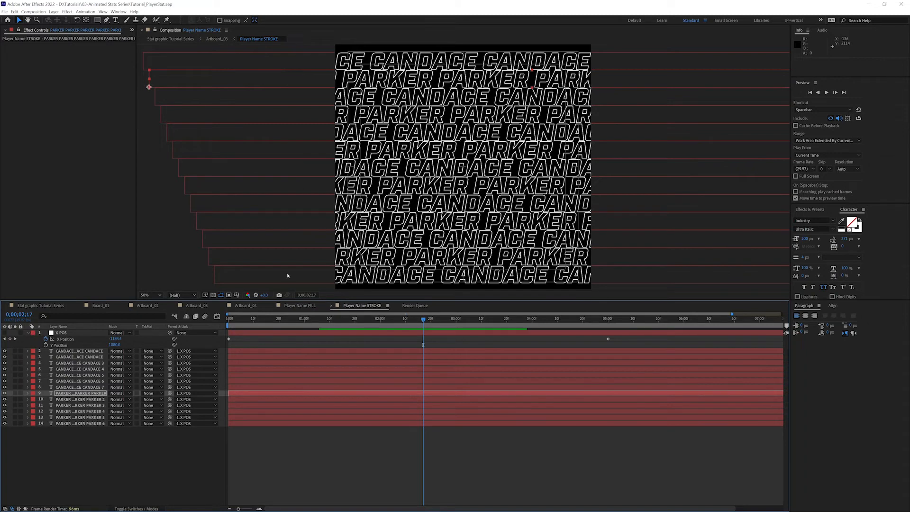
# Scrub through Artboard_03 to review the name rows, then preview the Stat graphic Tutorial Series composition.
pyautogui.click(193, 306)
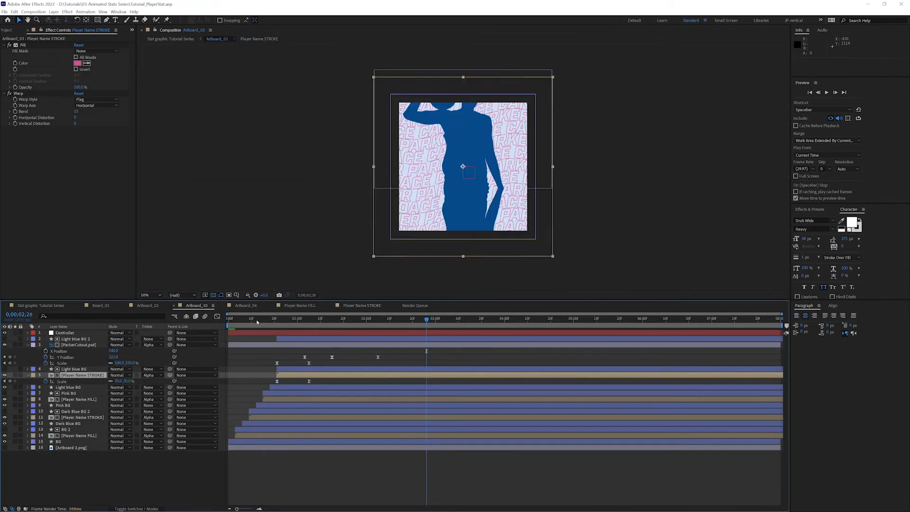
pyautogui.moveTo(260, 319); pyautogui.dragTo(330, 324)
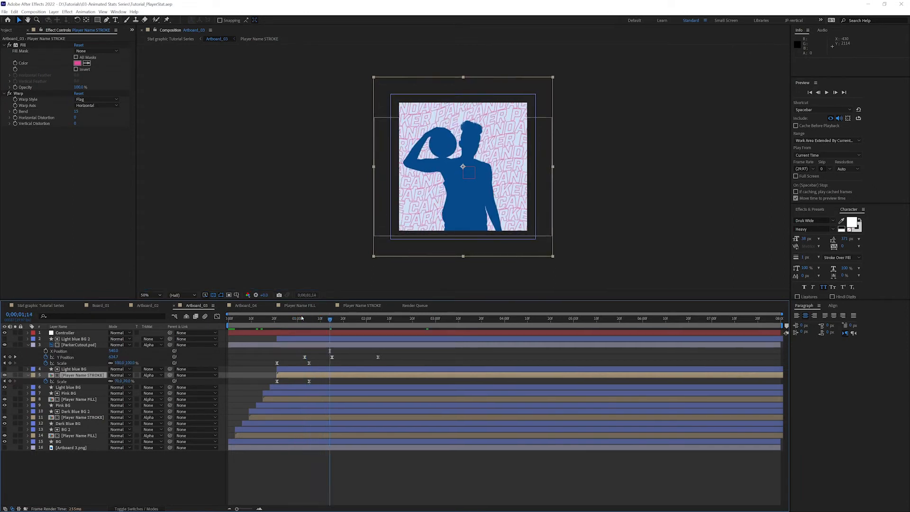
pyautogui.press('Home')
pyautogui.click(36, 306)
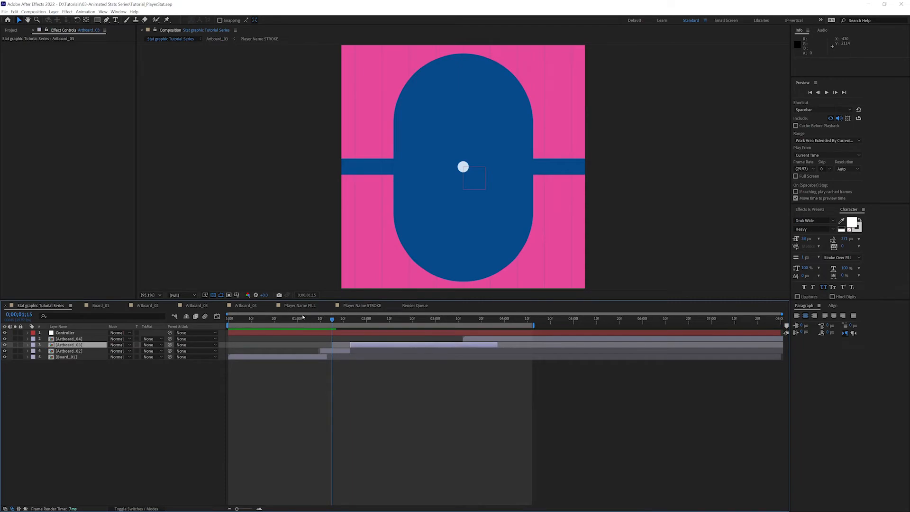
pyautogui.press('space')
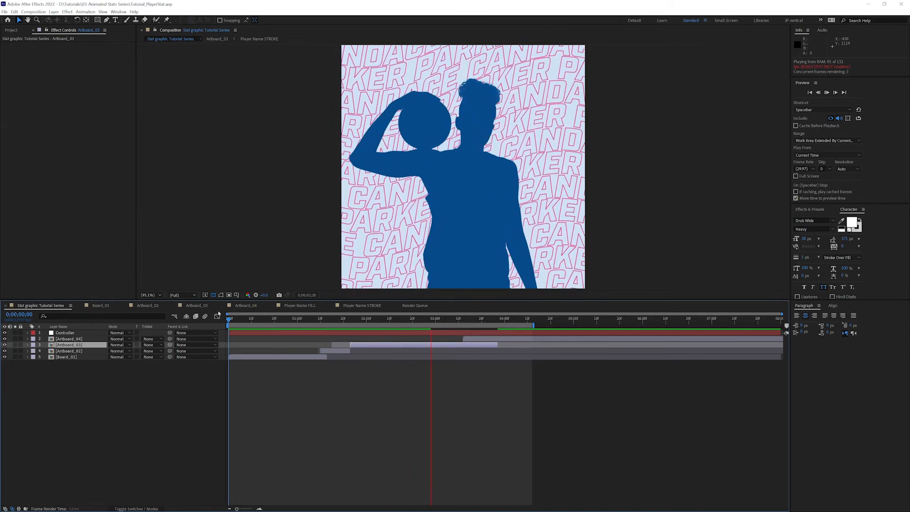
pyautogui.press('space')
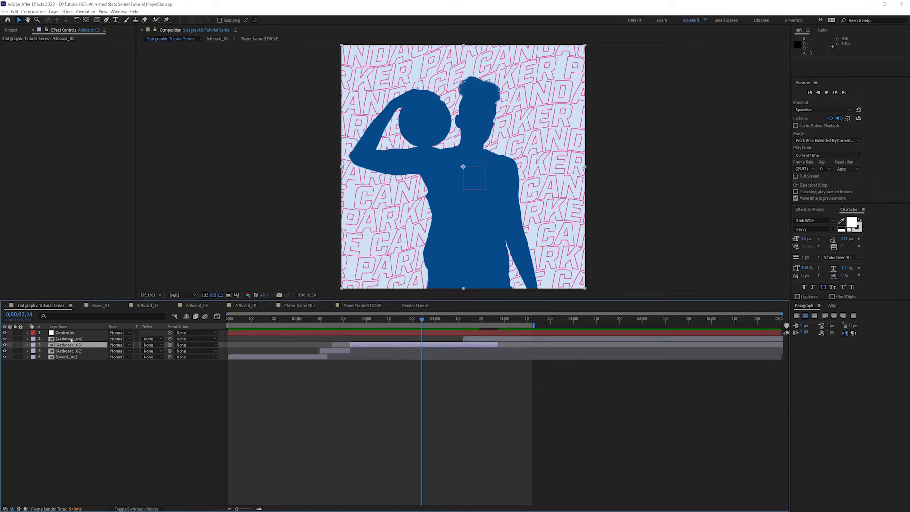
# In Artboard_03, trim the layers from the lower Light blue BG down to BG to end around 0;00;01;09.
pyautogui.click(70, 339)
pyautogui.doubleClick(83, 345)
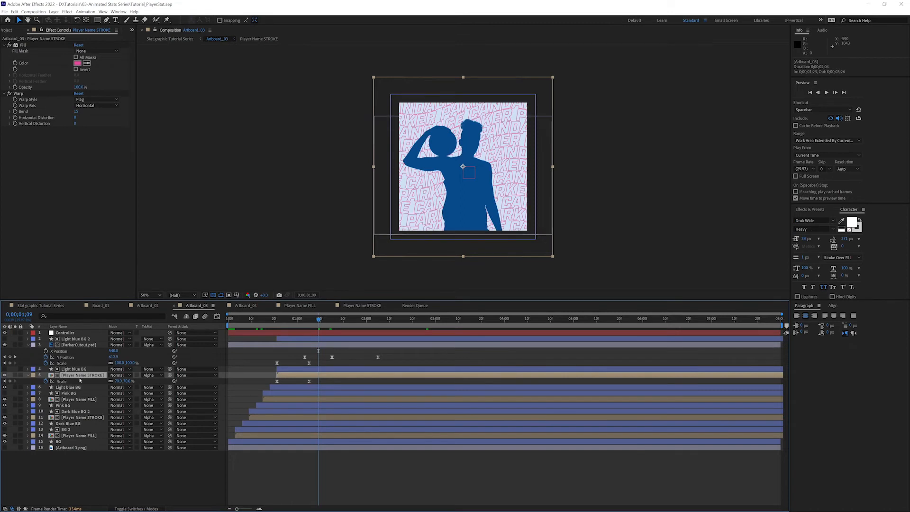
pyautogui.click(277, 387)
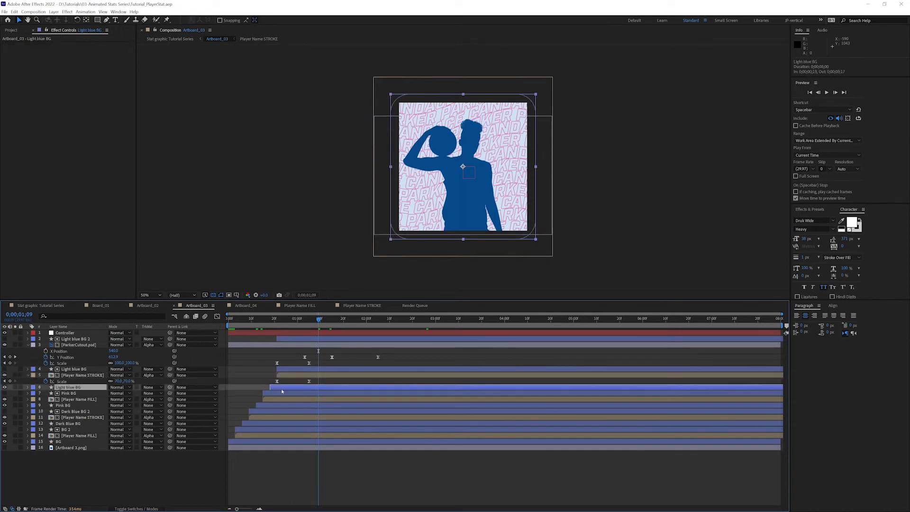
pyautogui.keyDown('shift'); pyautogui.click(256, 443); pyautogui.keyUp('shift')
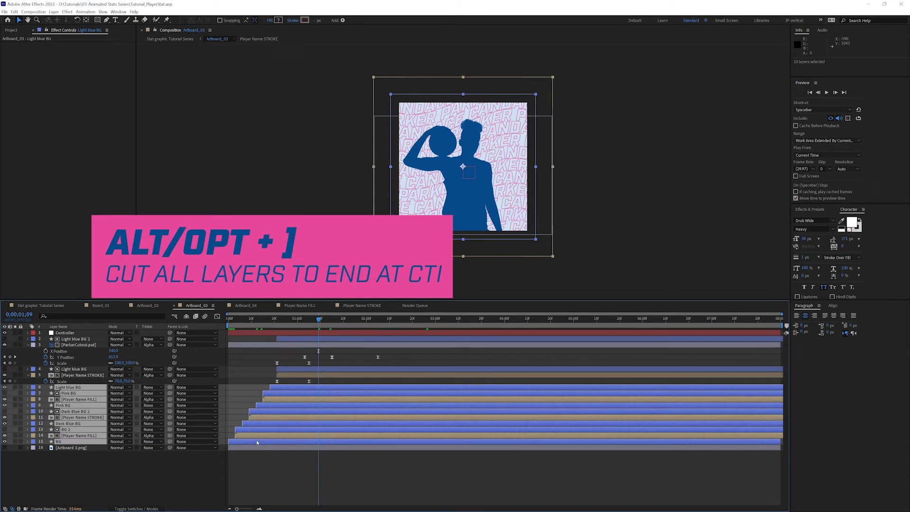
pyautogui.hotkey('alt', ']')
pyautogui.moveTo(316, 323); pyautogui.dragTo(321, 322)
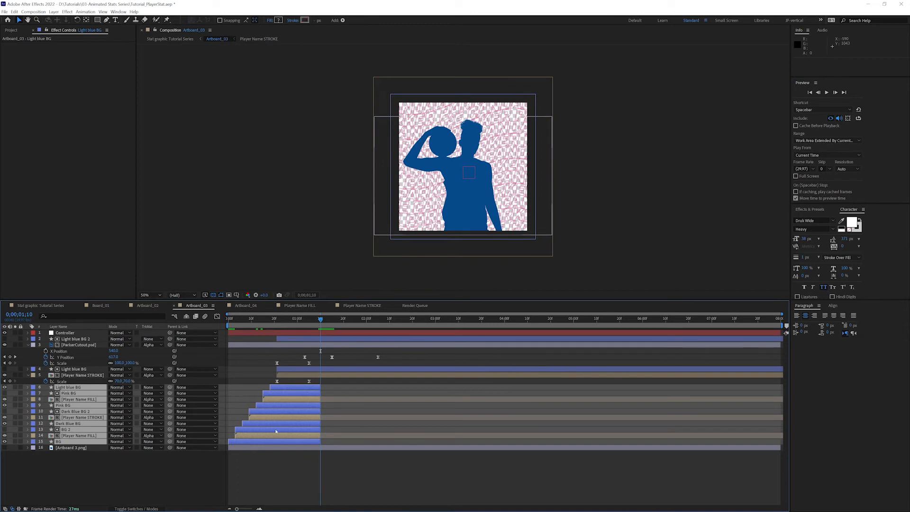
# Extend the end of the Light blue BG layer beneath Player Name STROKE to about 0;00;04;20 and save the project.
pyautogui.click(322, 393)
pyautogui.moveTo(320, 386); pyautogui.dragTo(555, 385)
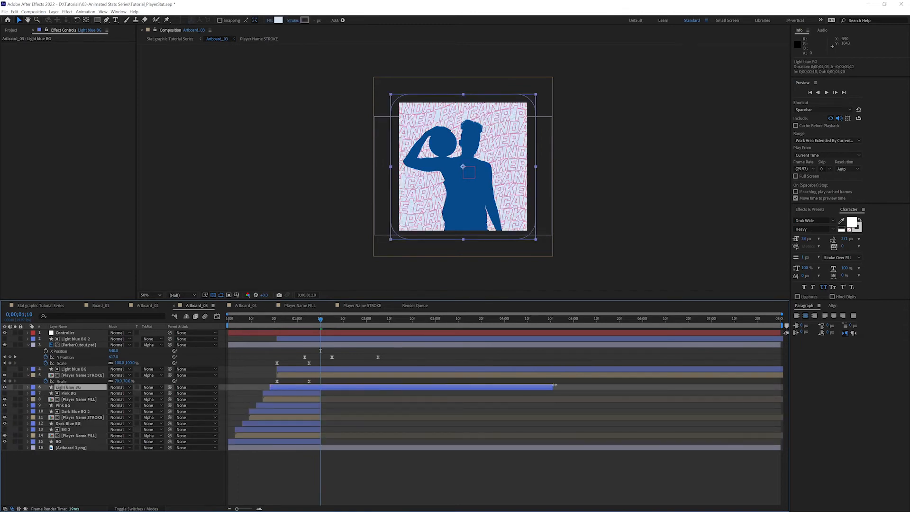
pyautogui.press('space')
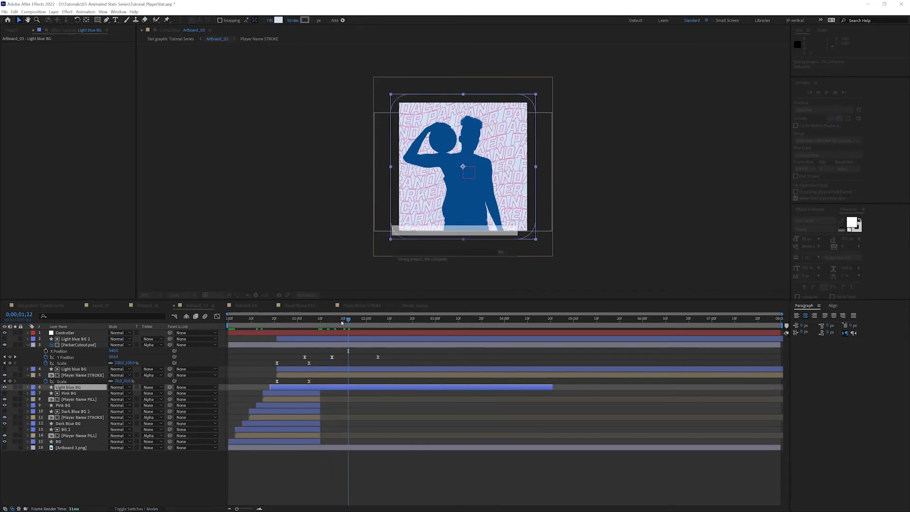
# At 0;00;01;03, separate the Position dimensions of the upper Player Name STROKE layer in Artboard_03.
pyautogui.moveTo(314, 320); pyautogui.dragTo(305, 320)
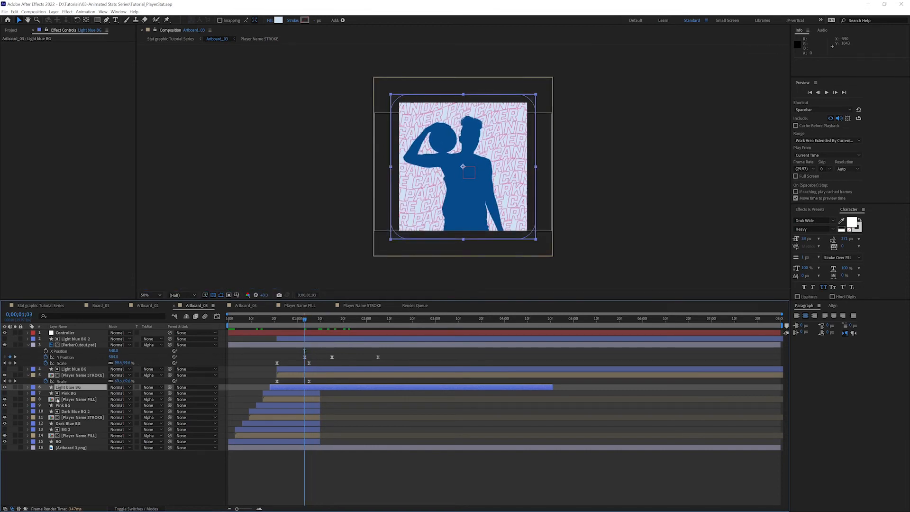
pyautogui.click(73, 376)
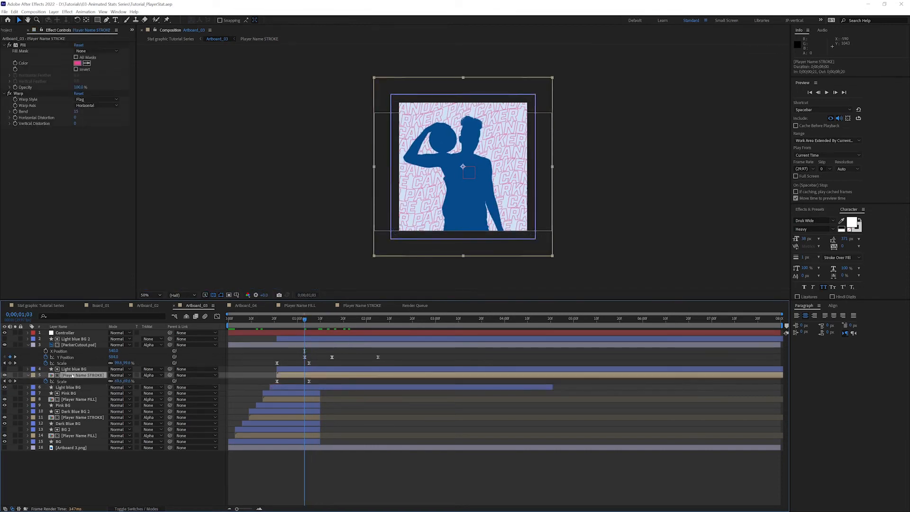
pyautogui.rightClick(62, 382)
pyautogui.click(83, 399)
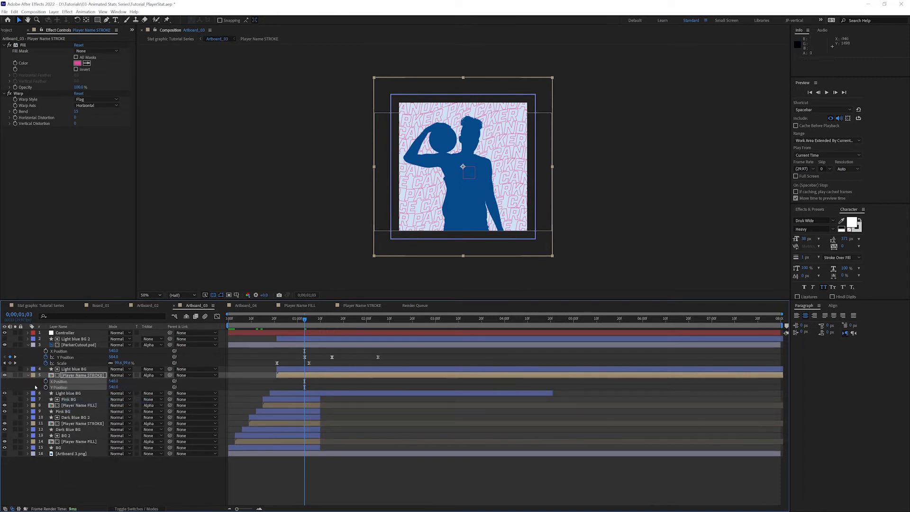
# Hide the upper Player Name STROKE layer's X Position and start keyframing its Y Position at 0;00;01;03.
pyautogui.click(35, 387)
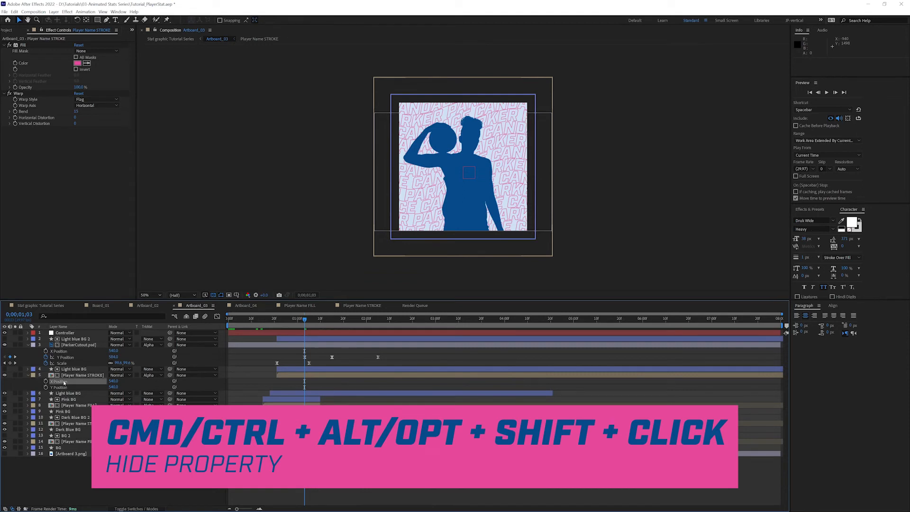
pyautogui.keyDown('ctrl'); pyautogui.keyDown('alt'); pyautogui.keyDown('shift'); pyautogui.click(60, 382); pyautogui.keyUp('shift'); pyautogui.keyUp('alt'); pyautogui.keyUp('ctrl')
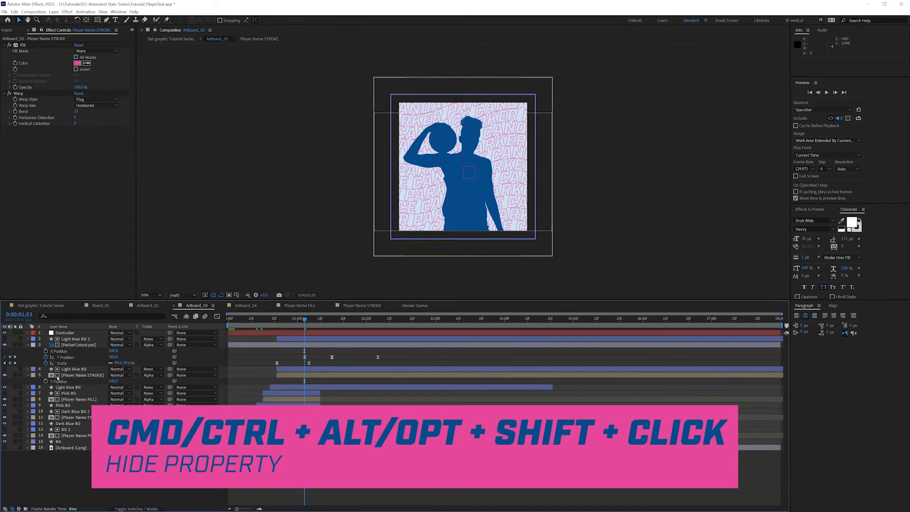
pyautogui.click(82, 375)
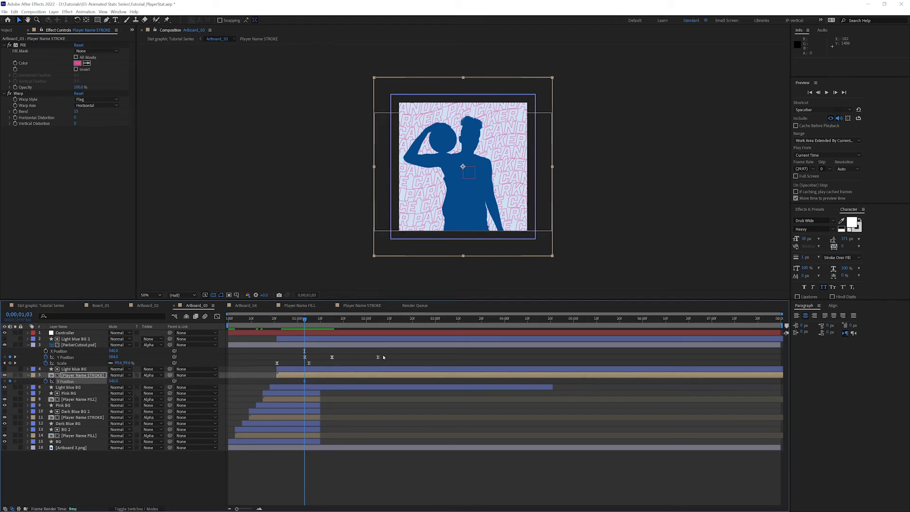
# Keyframe the STROKE layer's Y Position to about 502 at 0;00;01;15 and 621 at 0;00;02;05.
pyautogui.moveTo(329, 325)
pyautogui.mouseDown()
pyautogui.moveTo(380, 325)
pyautogui.moveTo(333, 331)
pyautogui.mouseUp()
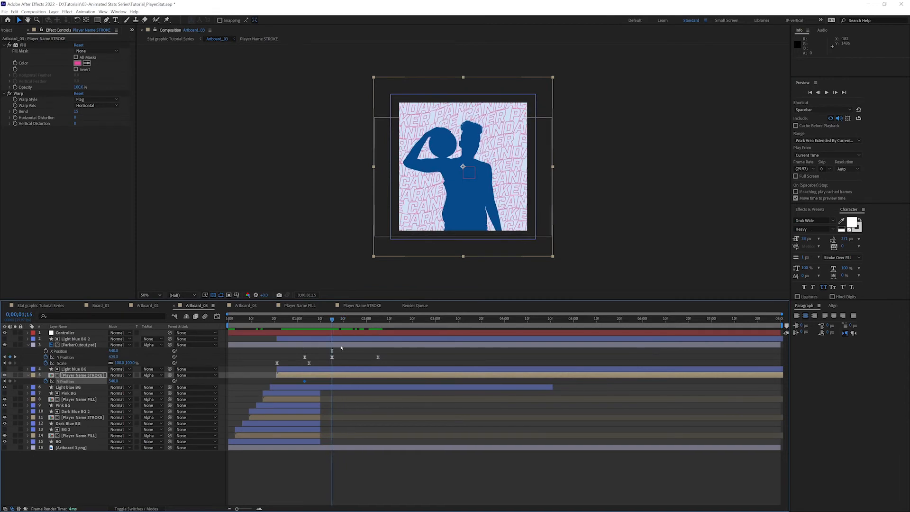
pyautogui.moveTo(112, 380); pyautogui.dragTo(101, 382)
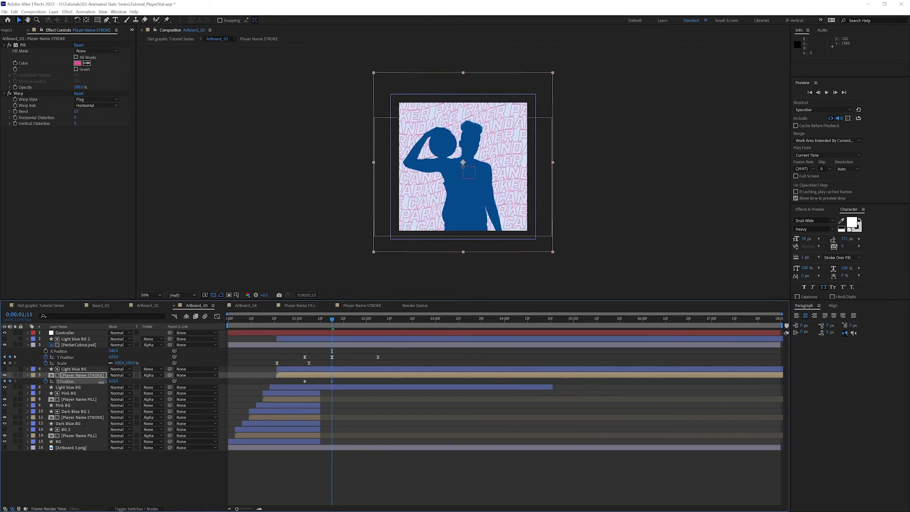
pyautogui.click(378, 324)
pyautogui.moveTo(117, 381); pyautogui.dragTo(154, 380)
# Easy-ease the three Y Position keyframes and show their value curve fitted in the Graph Editor.
pyautogui.moveTo(292, 382); pyautogui.dragTo(389, 389)
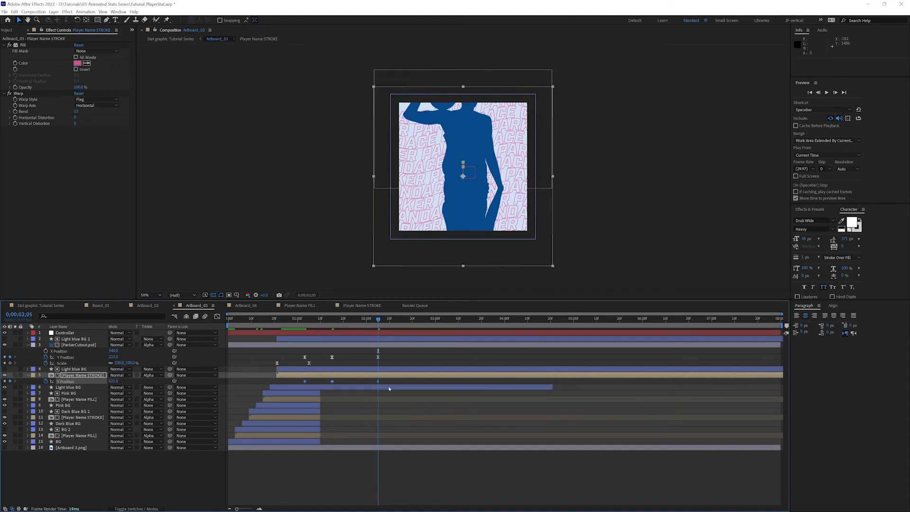
pyautogui.click(246, 378)
pyautogui.click(76, 381)
pyautogui.click(217, 317)
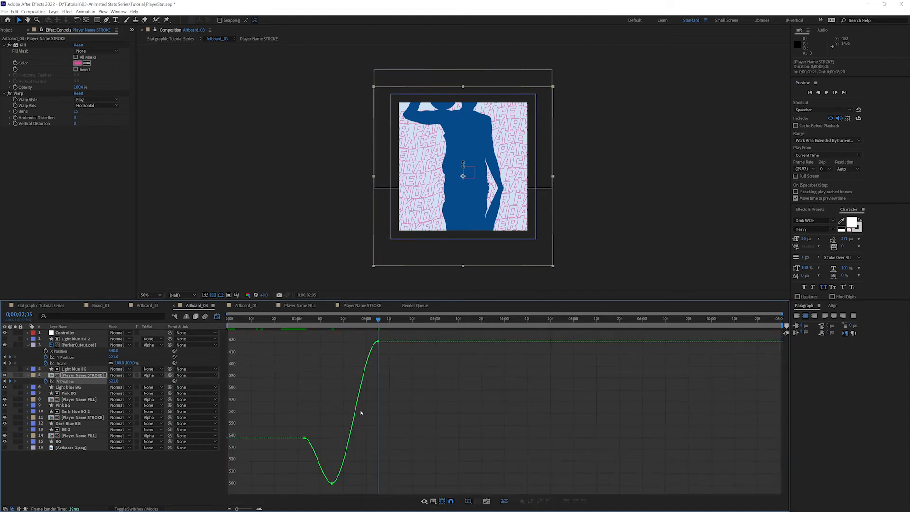
pyautogui.click(487, 502)
# Reshape the Y Position curve by shortening the first keyframe's handle and lengthening the handles of the middle and last keyframes.
pyautogui.click(229, 438)
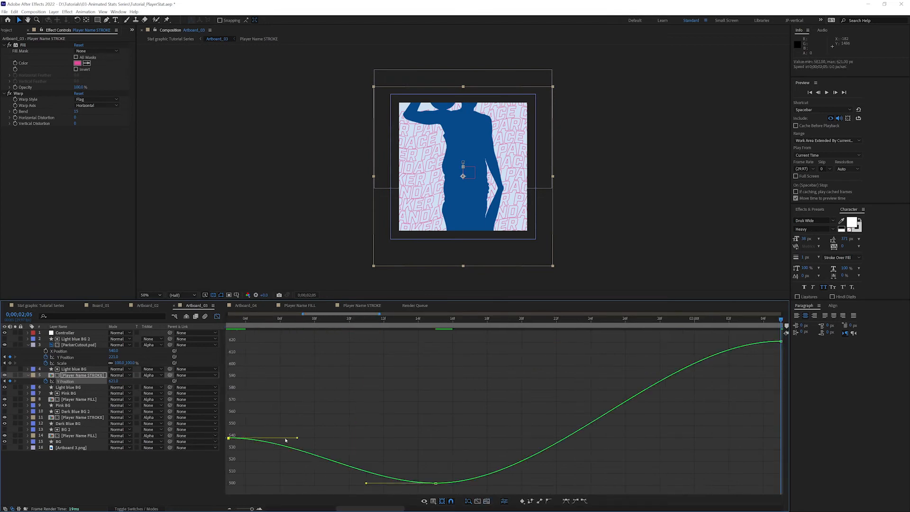
pyautogui.moveTo(366, 486); pyautogui.dragTo(285, 483)
pyautogui.moveTo(296, 438); pyautogui.dragTo(284, 438)
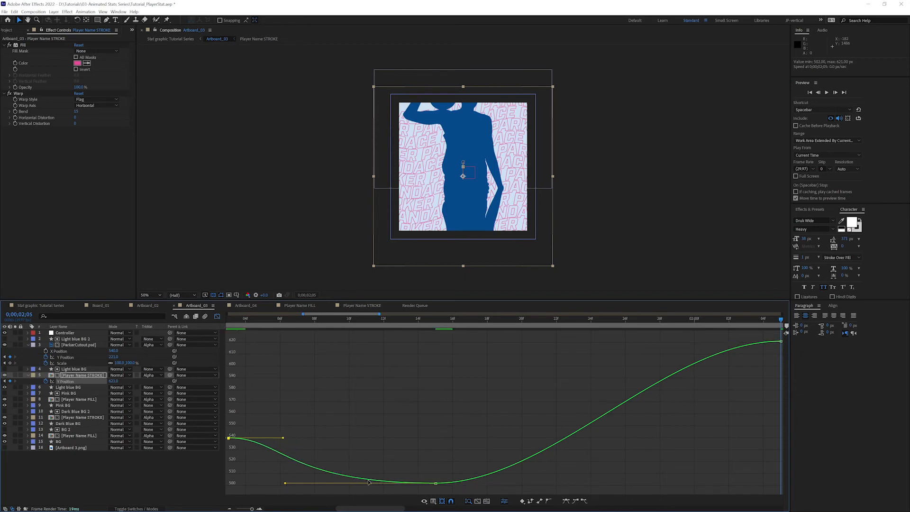
pyautogui.click(436, 484)
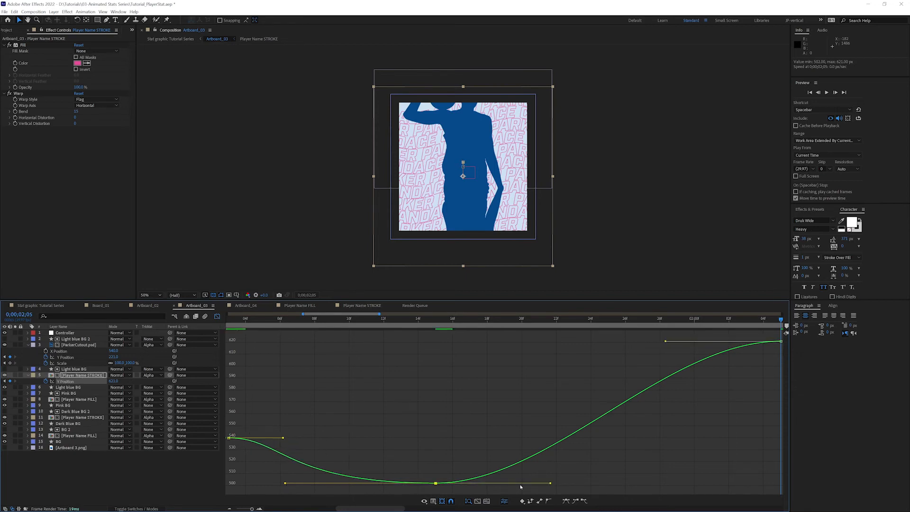
pyautogui.moveTo(554, 485); pyautogui.dragTo(711, 478)
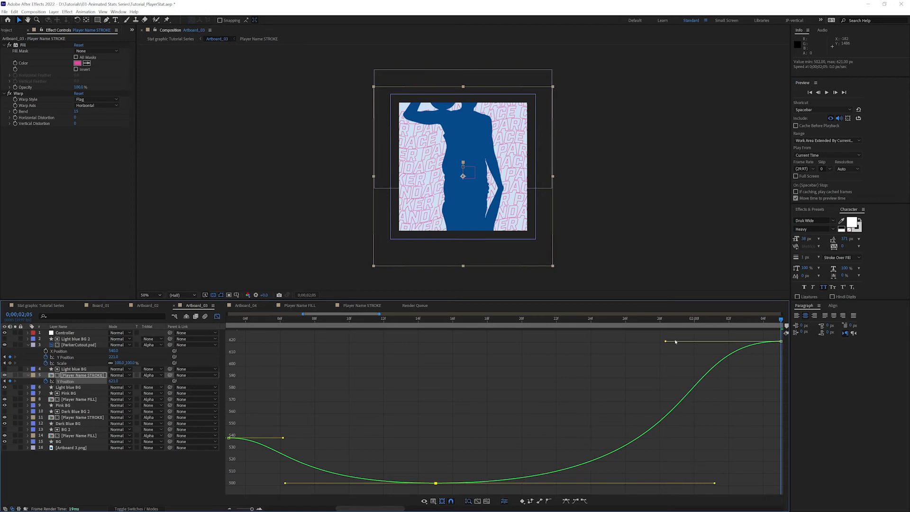
pyautogui.moveTo(666, 341); pyautogui.dragTo(616, 340)
# Scrub the move, slightly shorten the middle keyframe's outgoing handle, lengthen the last keyframe's incoming handle, and save the project.
pyautogui.moveTo(510, 321); pyautogui.dragTo(629, 325)
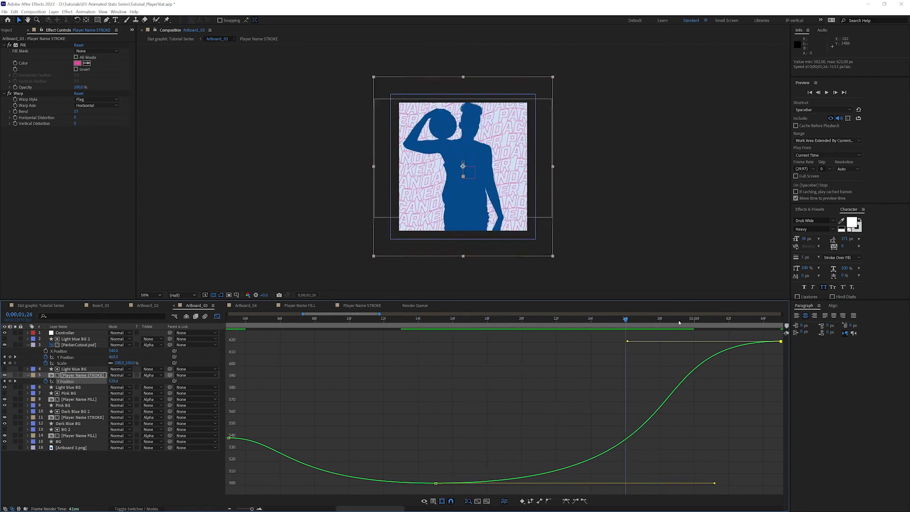
pyautogui.moveTo(716, 485); pyautogui.dragTo(699, 483)
pyautogui.moveTo(627, 341); pyautogui.dragTo(573, 322)
pyautogui.hotkey('ctrl', 's')
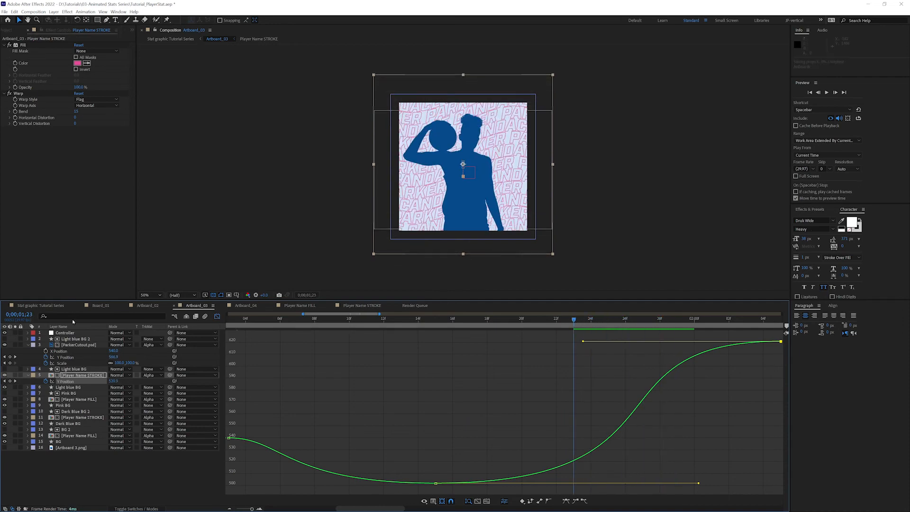
# Preview the Stat graphic Tutorial Series composition and scrub around 0;00;02;12 to 0;00;03;02 to examine the Artboard_03 movement.
pyautogui.click(34, 306)
pyautogui.moveTo(402, 317); pyautogui.dragTo(396, 317)
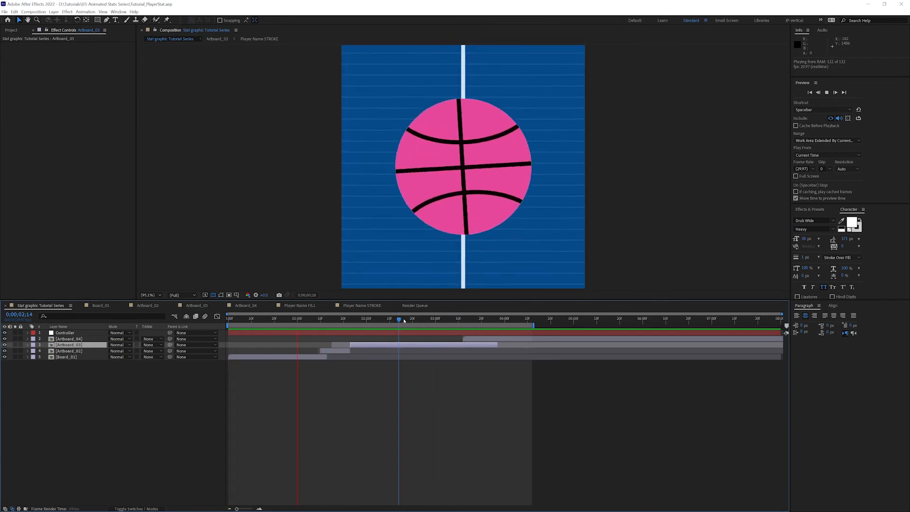
pyautogui.click(406, 319)
pyautogui.moveTo(406, 320)
pyautogui.mouseDown()
pyautogui.moveTo(462, 324)
pyautogui.moveTo(395, 324)
pyautogui.mouseUp()
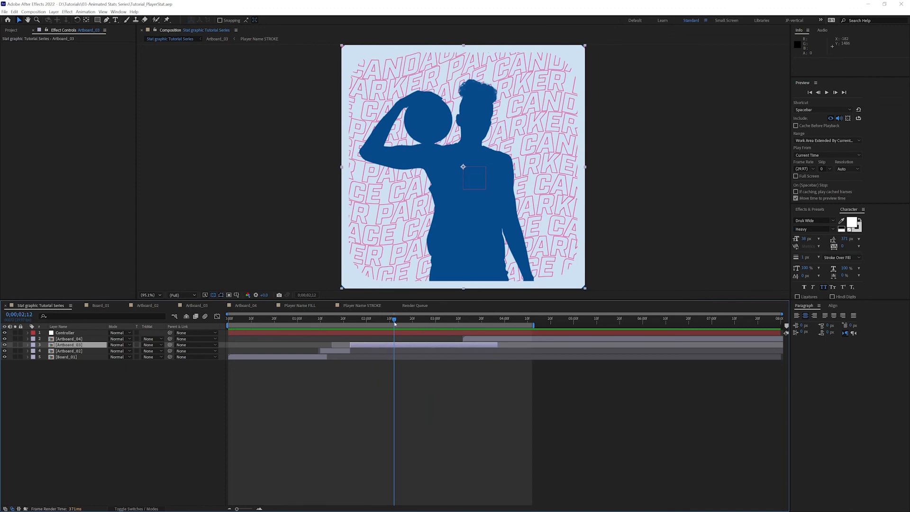
pyautogui.press('space')
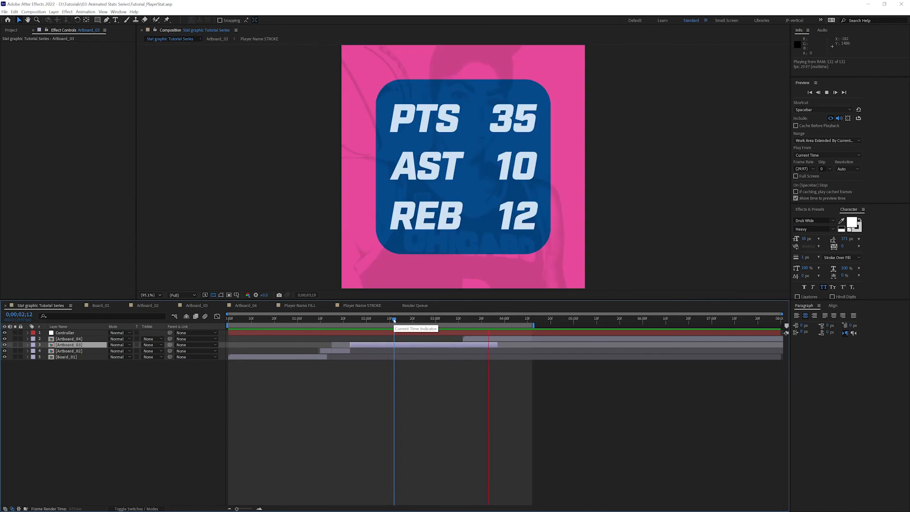
pyautogui.click(430, 320)
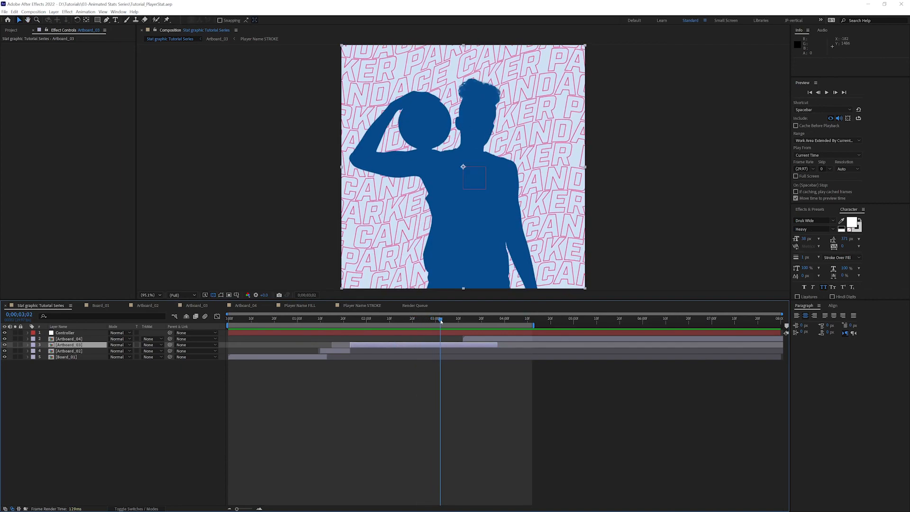
pyautogui.click(426, 325)
pyautogui.press('space')
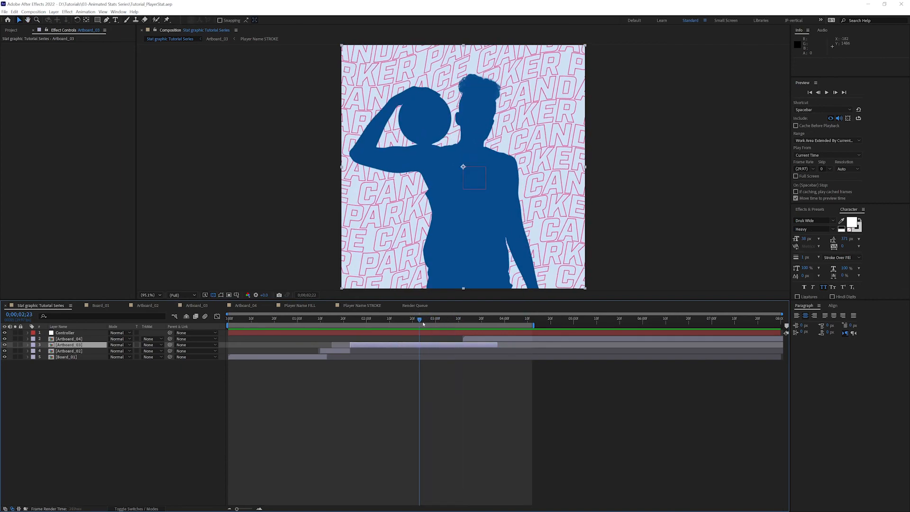